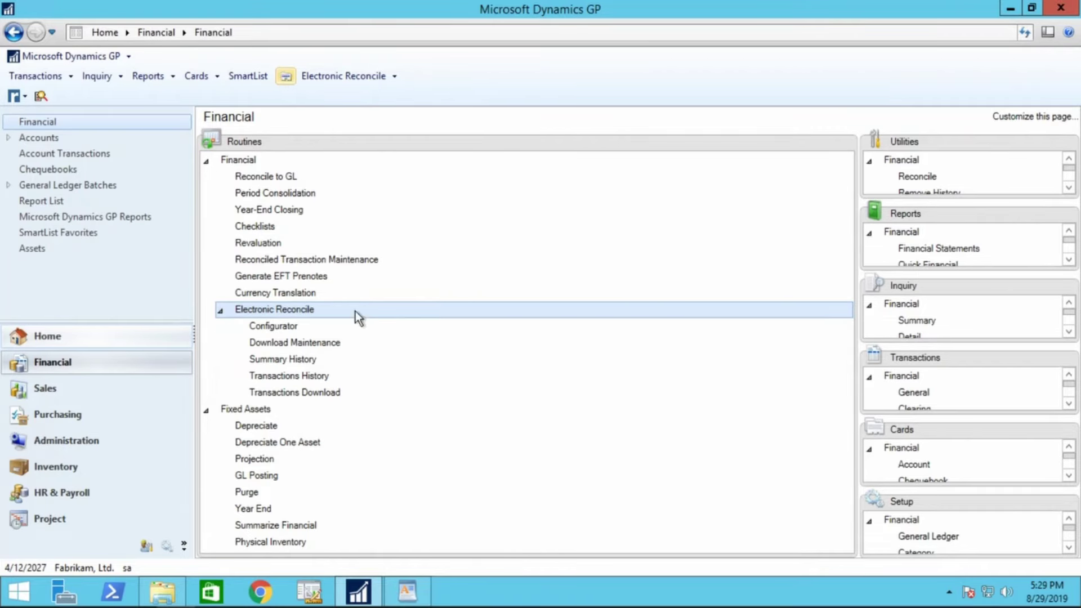
Check the bank account number in the BMOCHQ_Demo file in WordPad and open the BMOCHQ chequebook record in Dynamics GP
left_click(407, 594)
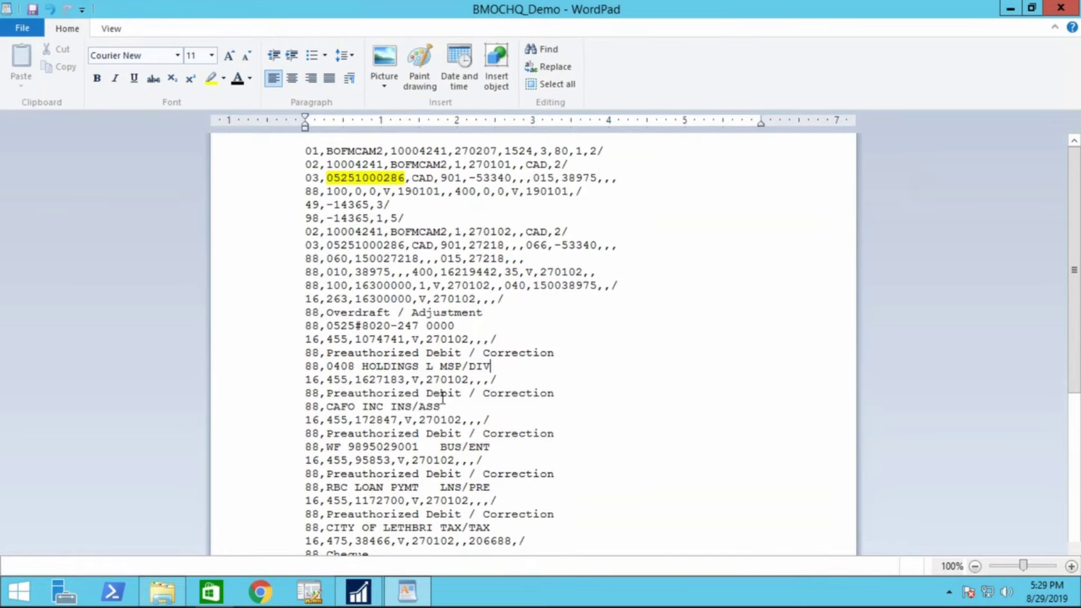
left_click(358, 591)
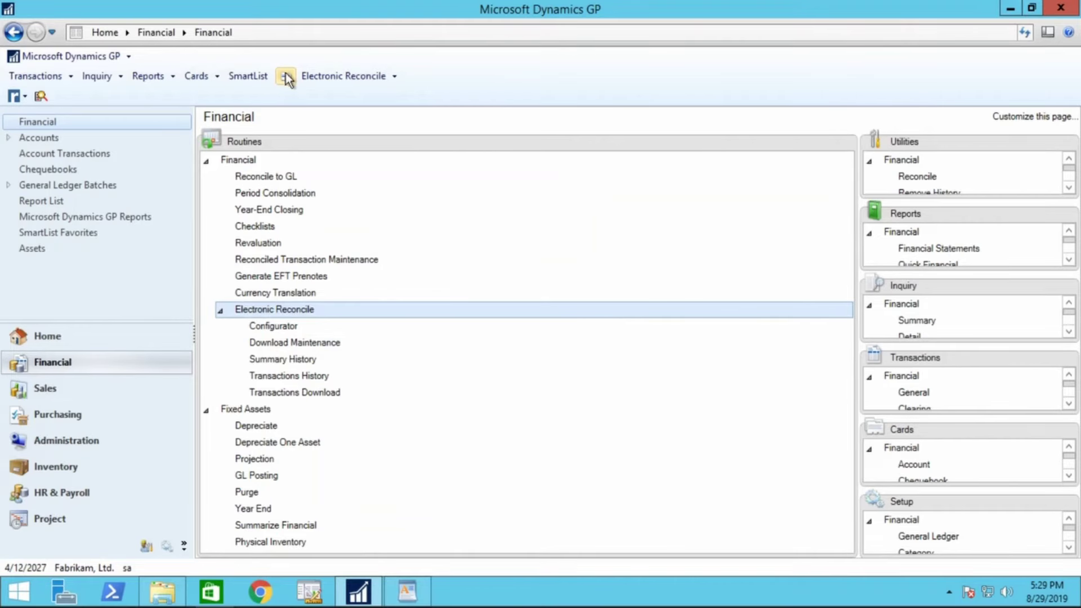
left_click(285, 77)
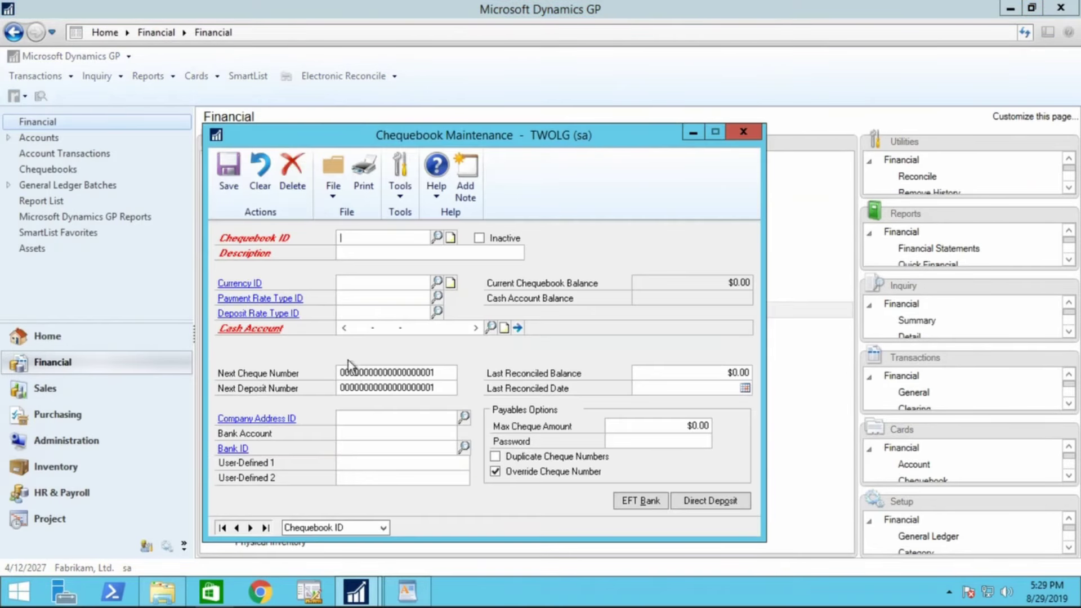
left_click(438, 238)
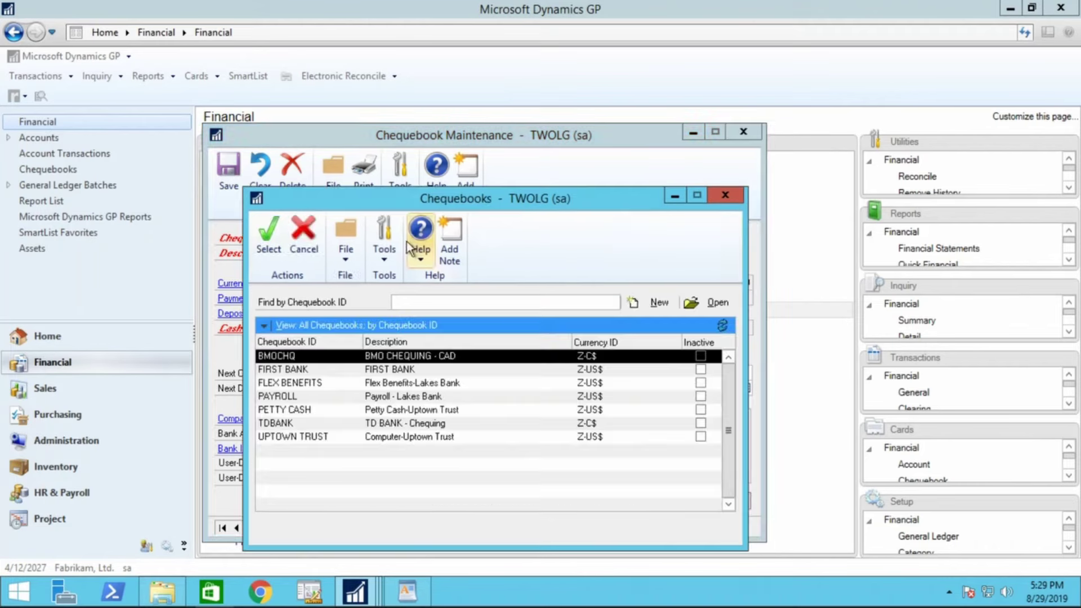
left_click(267, 247)
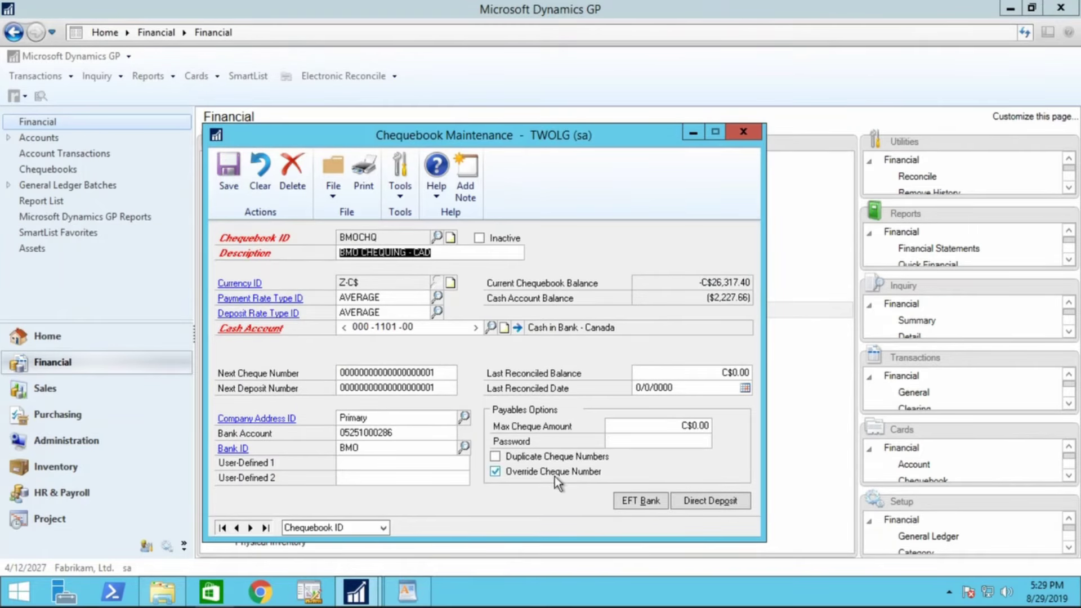
View the BMOCHQ chequebook's EFT bank details and close the chequebook record
left_click(651, 499)
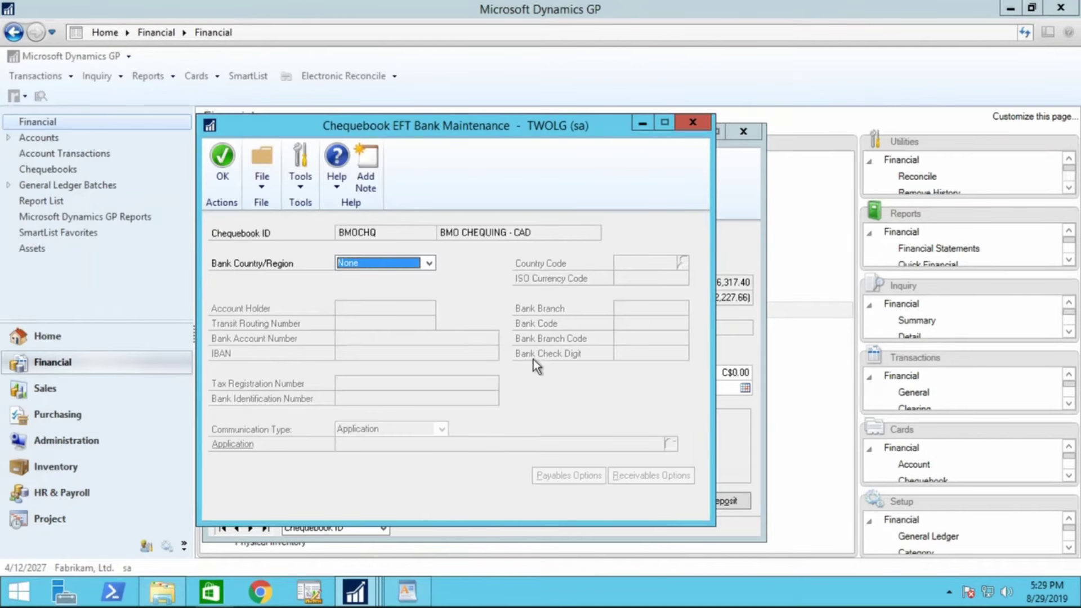
left_click(693, 124)
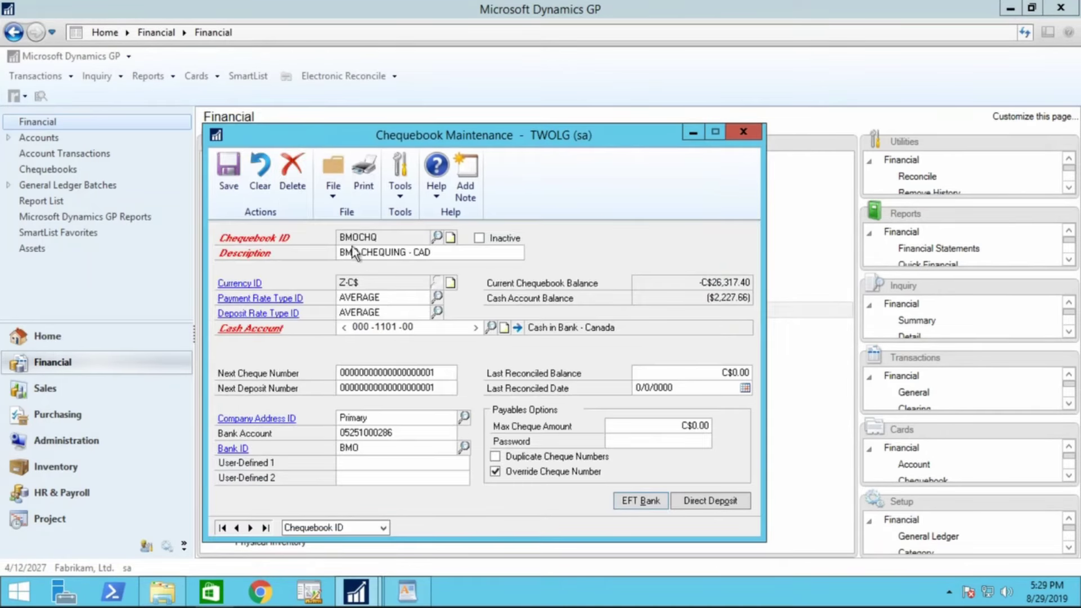
left_click(743, 131)
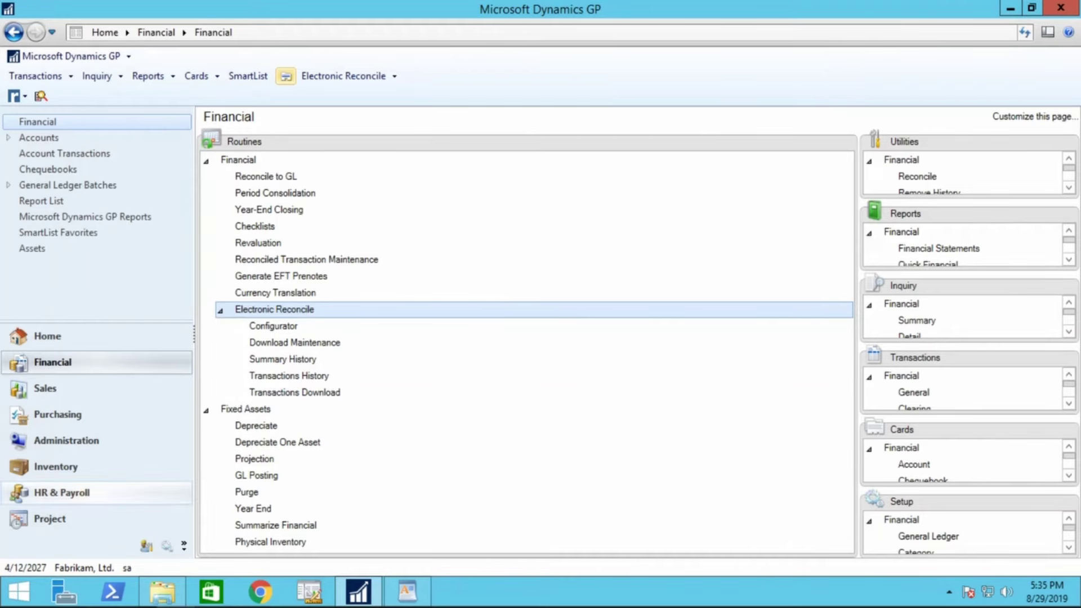
Start a bank format DEMO with the description "demo" in the Electronic Reconcile Format Configurator
left_click(286, 326)
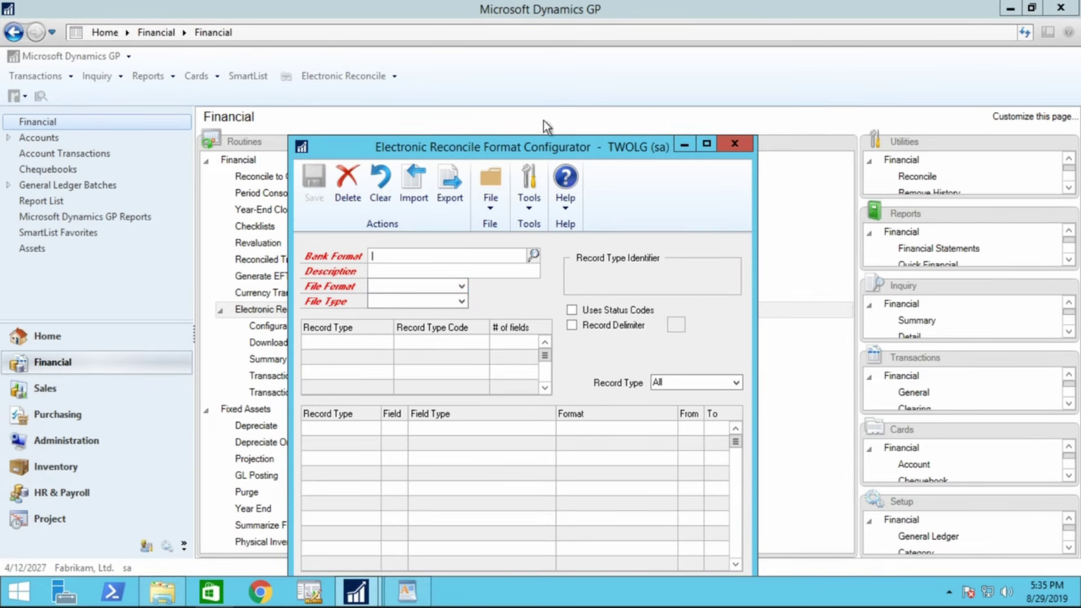
left_click_drag(551, 148, 534, 58)
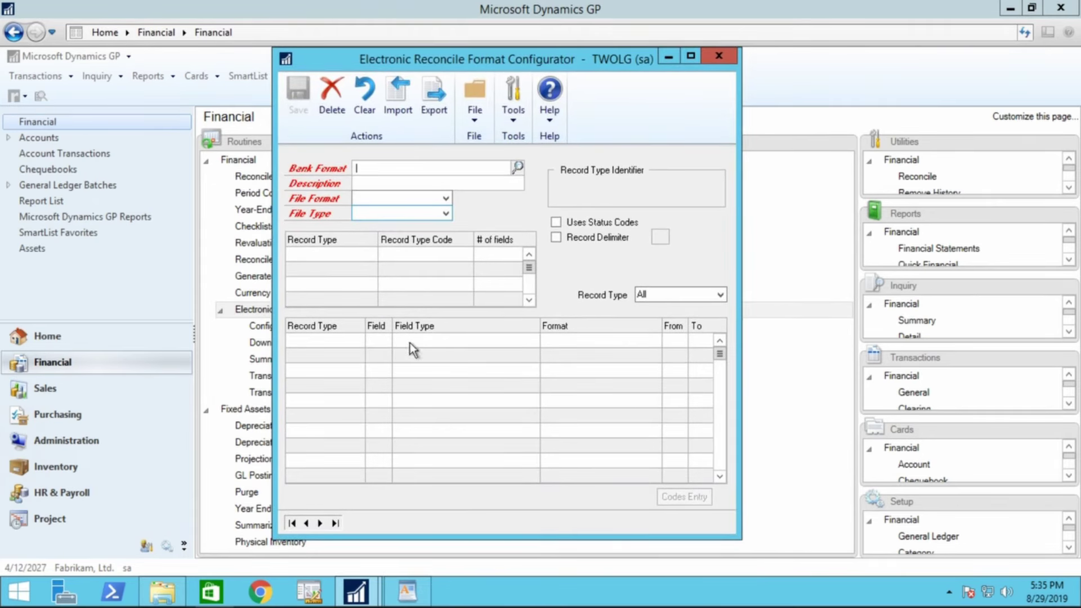
type("DEMO")
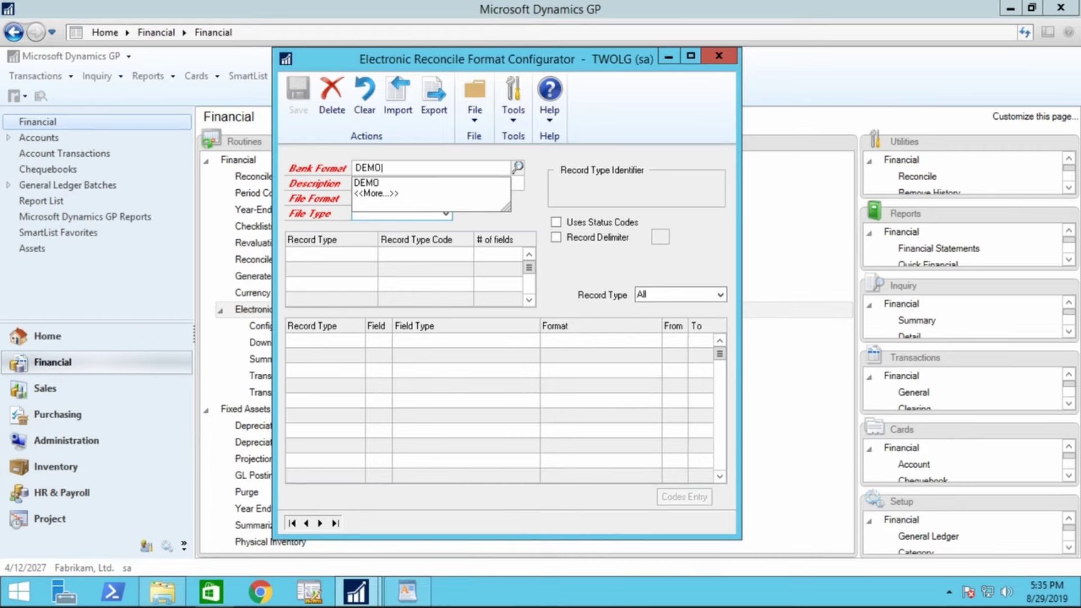
key("Tab")
type("demo")
key("Tab")
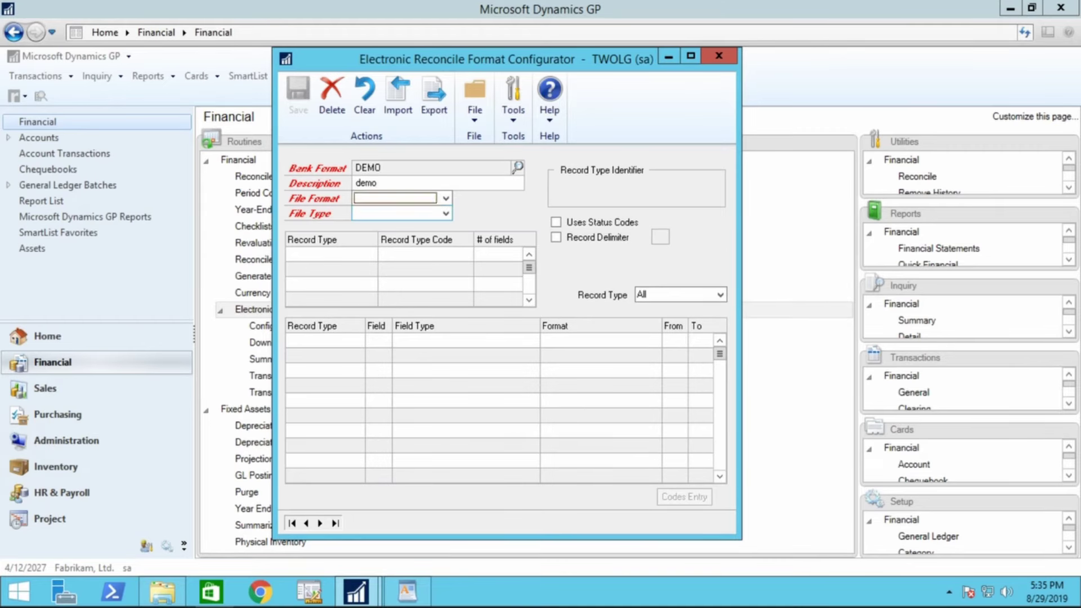
Set the DEMO bank format's file format to BAI and clear the form
left_click(446, 199)
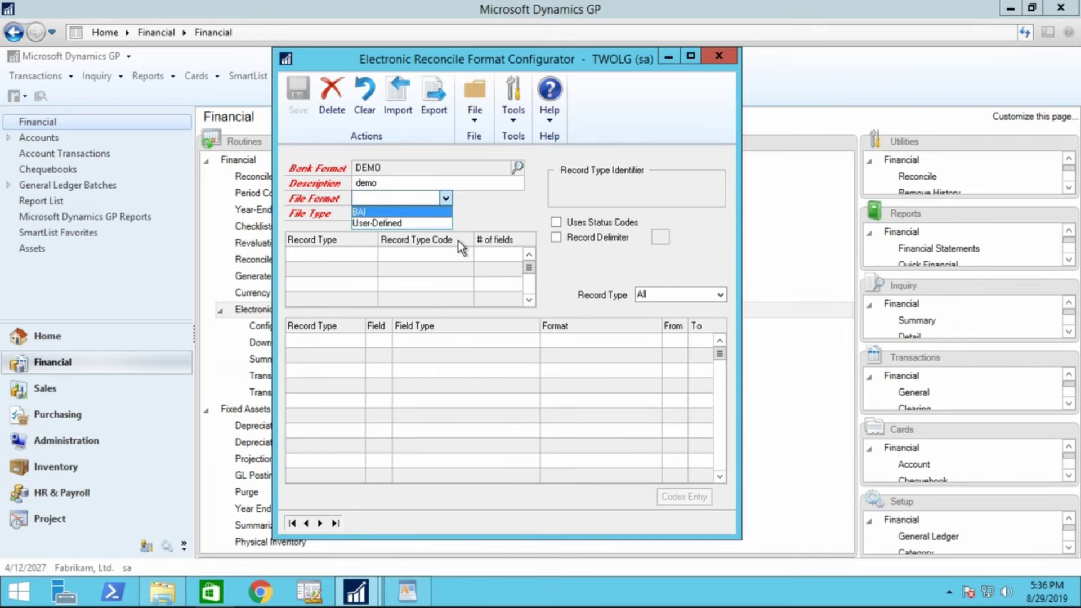
left_click(414, 202)
left_click(445, 197)
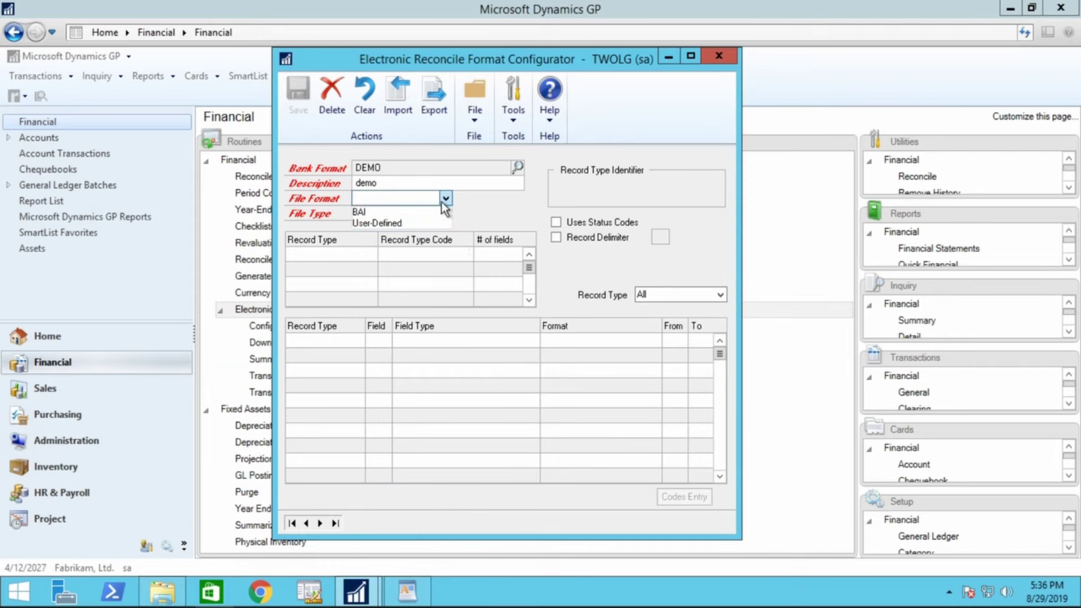
left_click(421, 213)
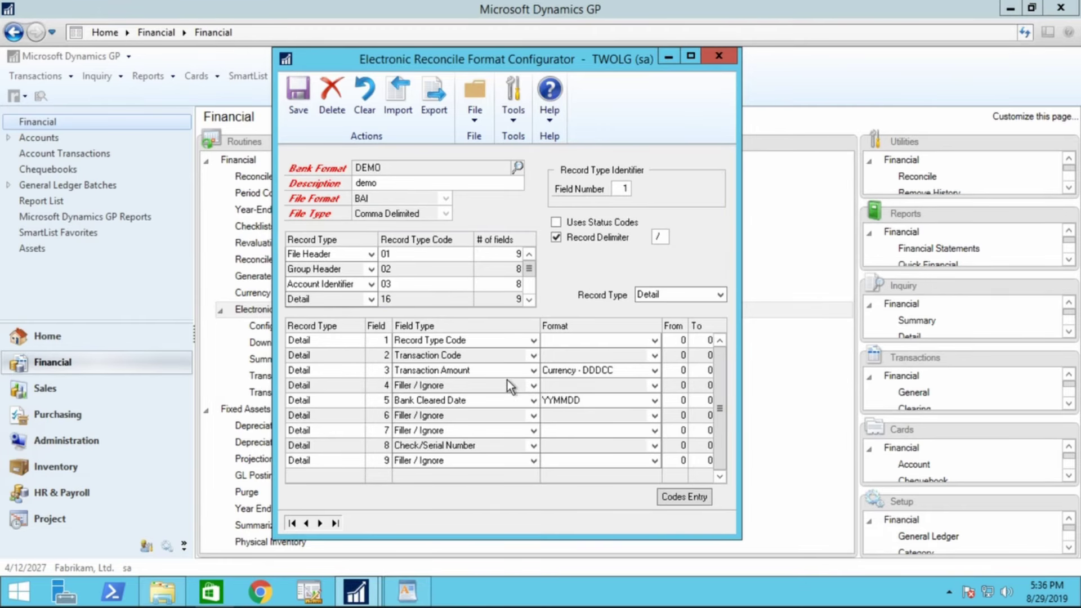
left_click(368, 112)
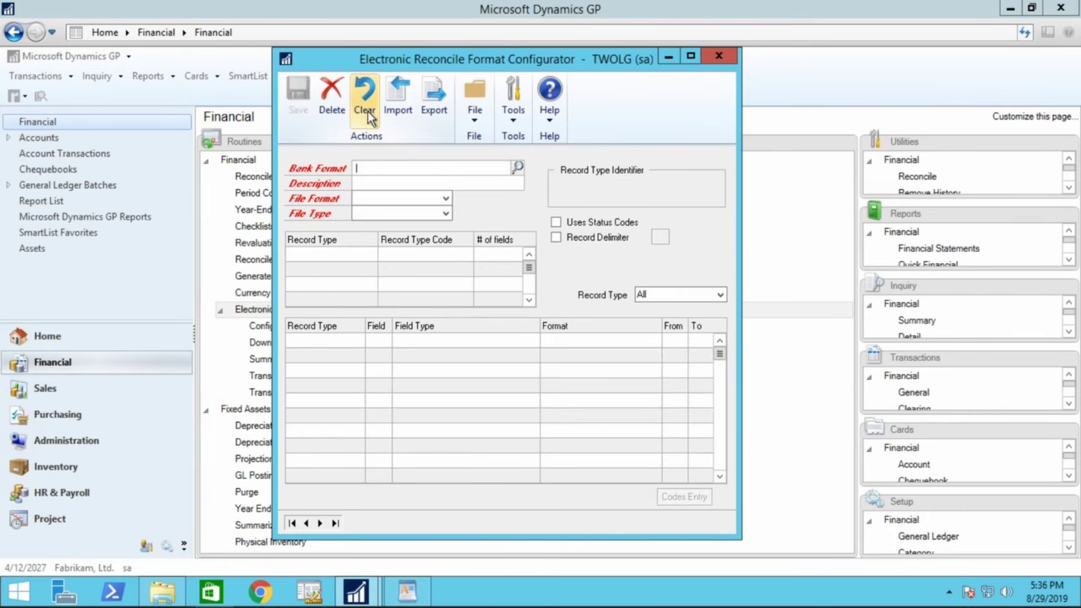
Load the BMO bank format and compare its Detail fields with the first type 16 record in the BMOCHQ_Demo file
left_click(517, 167)
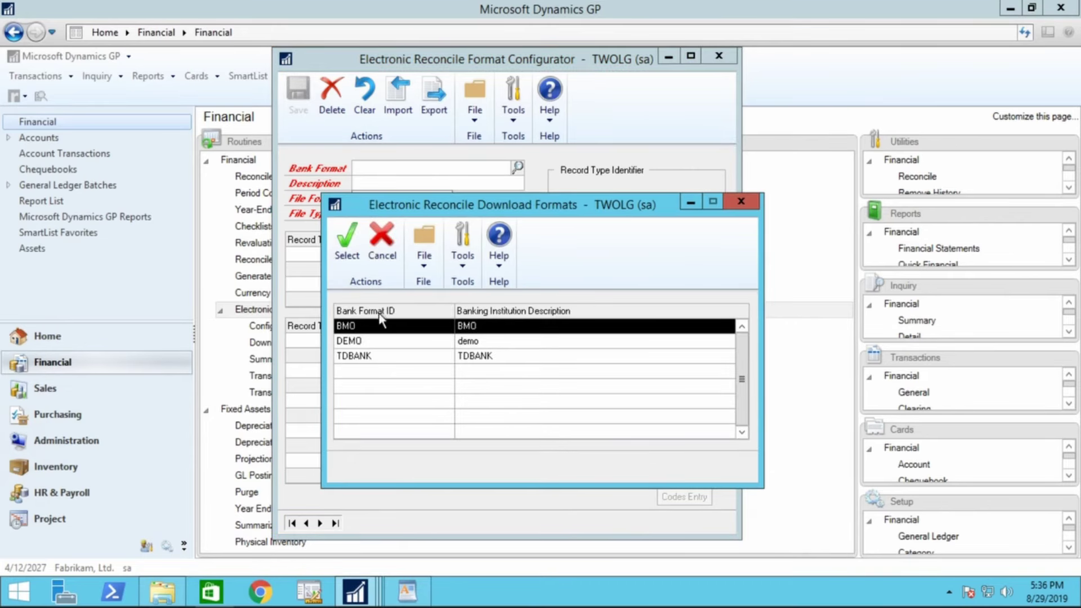
left_click(338, 248)
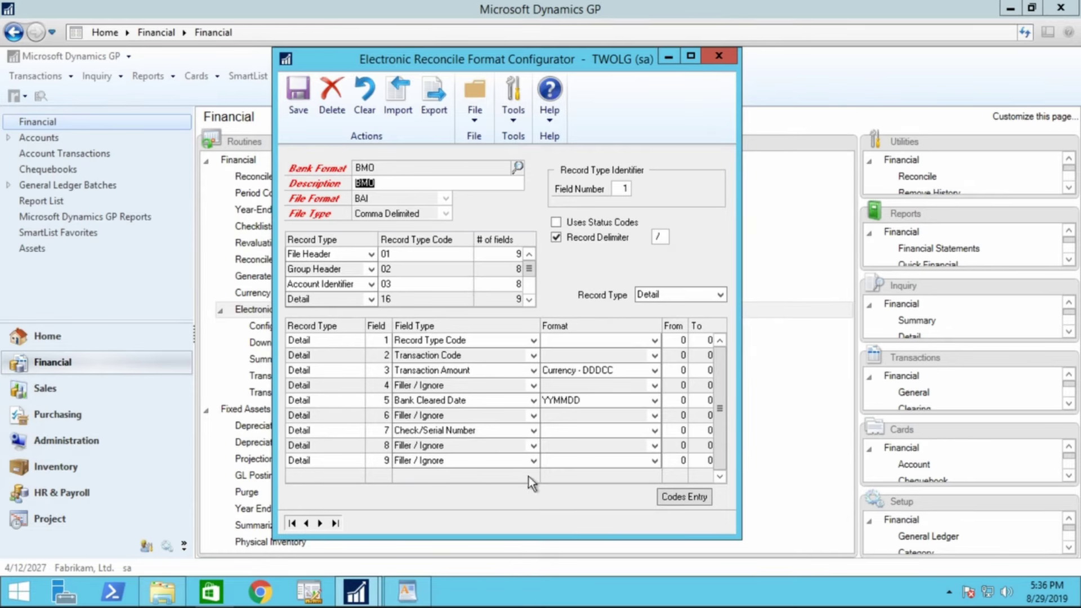
mouse_move(417, 594)
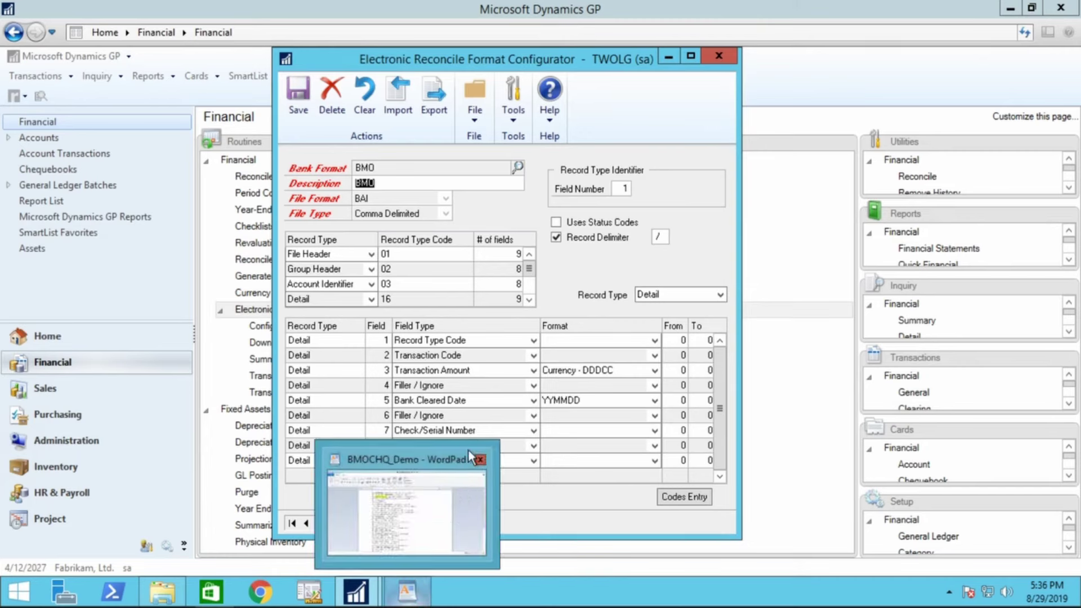
left_click(417, 593)
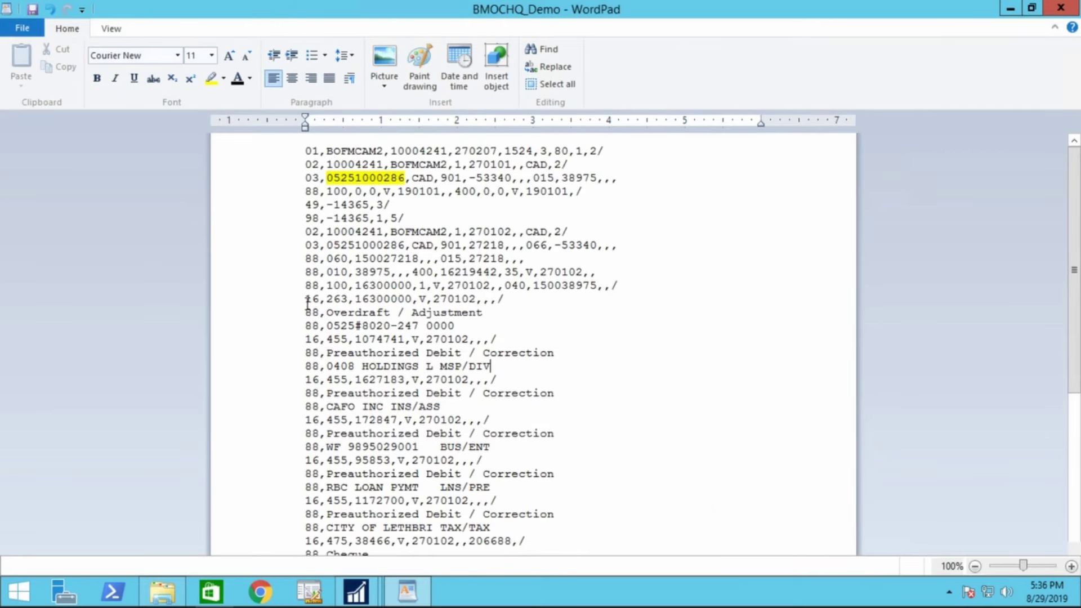
left_click_drag(308, 299, 313, 299)
left_click(327, 298)
left_click_drag(327, 299, 350, 298)
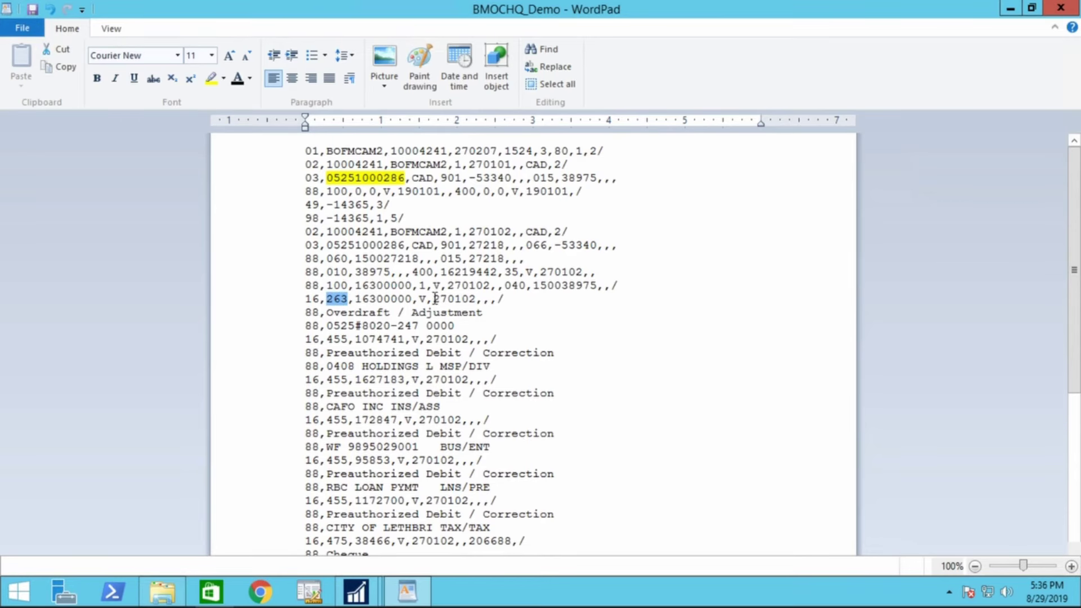
left_click_drag(433, 299, 472, 299)
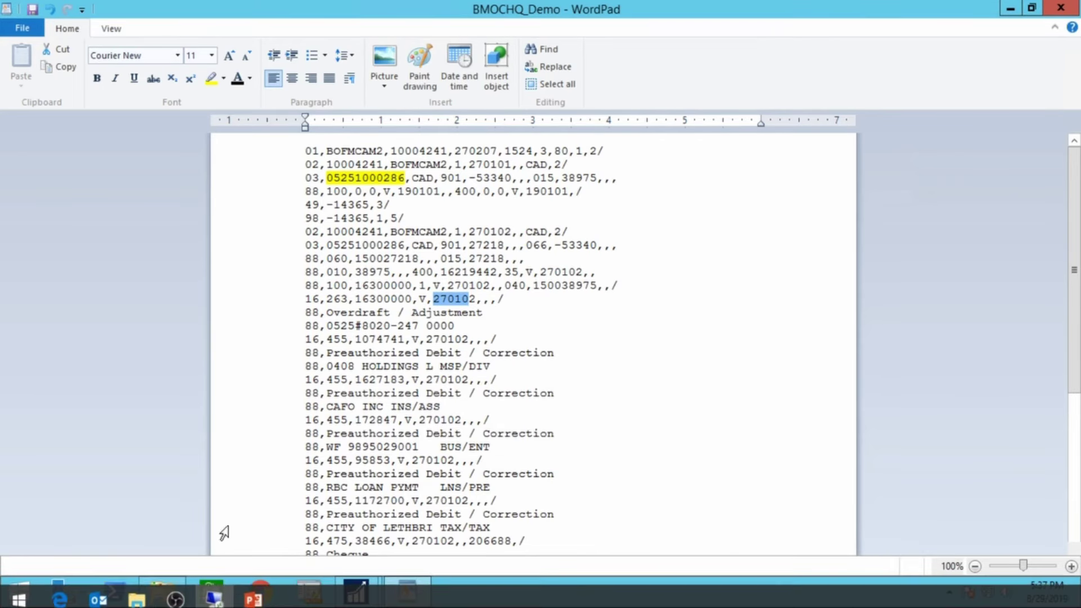
mouse_move(356, 591)
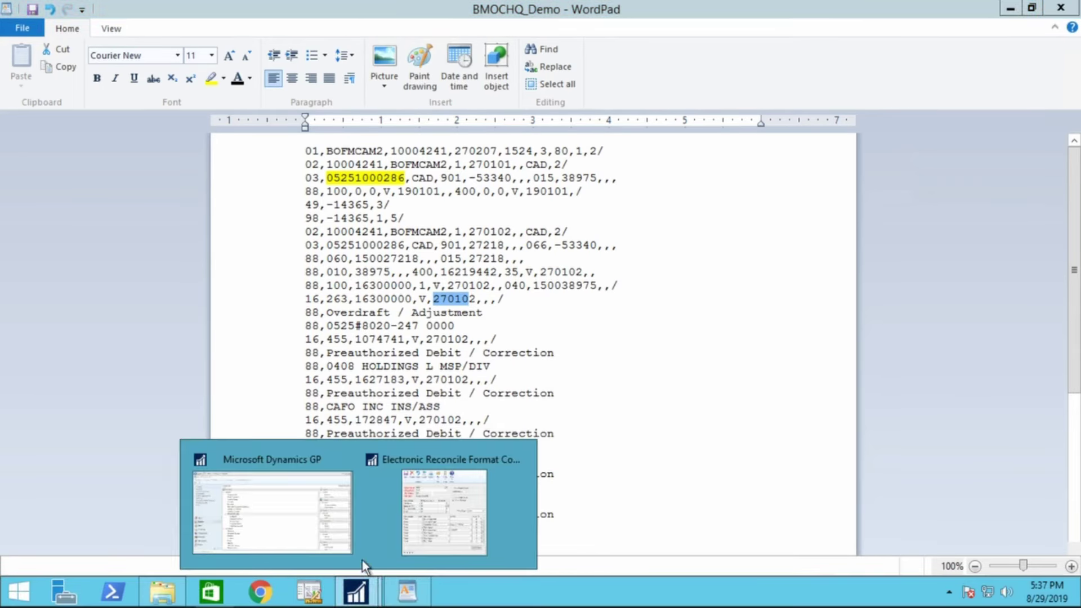
left_click(429, 532)
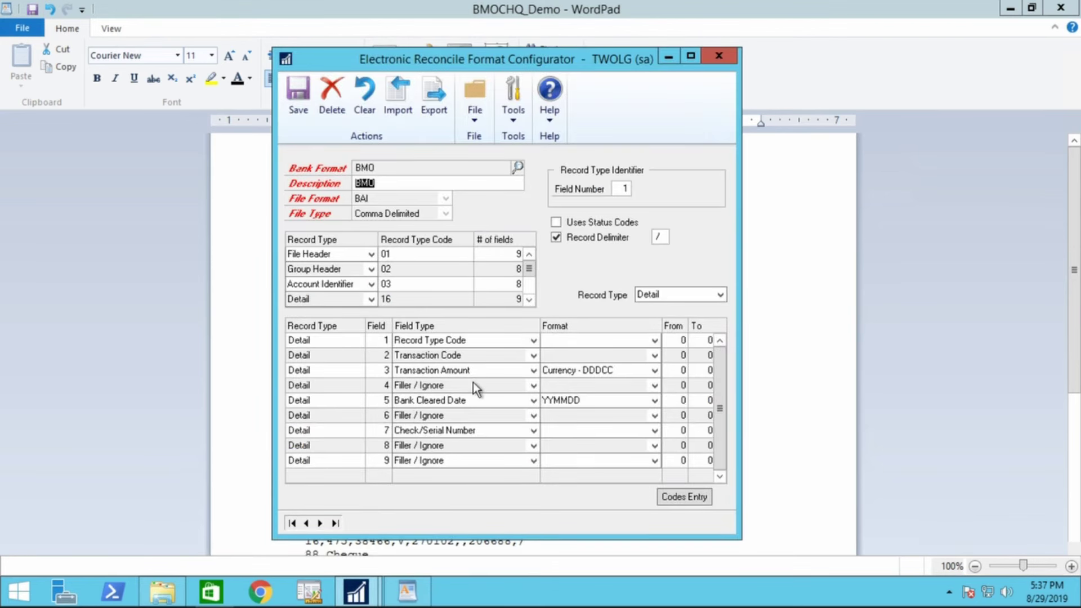
Review the BMO format's transaction codes for the Check Paid transaction type and close the format configurator
left_click(668, 498)
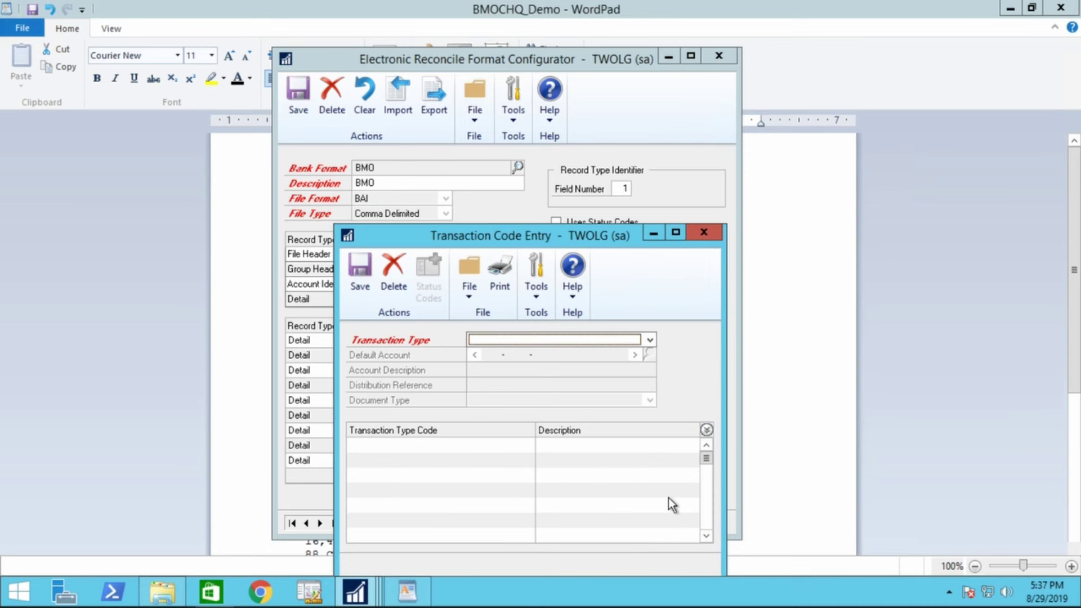
left_click(649, 340)
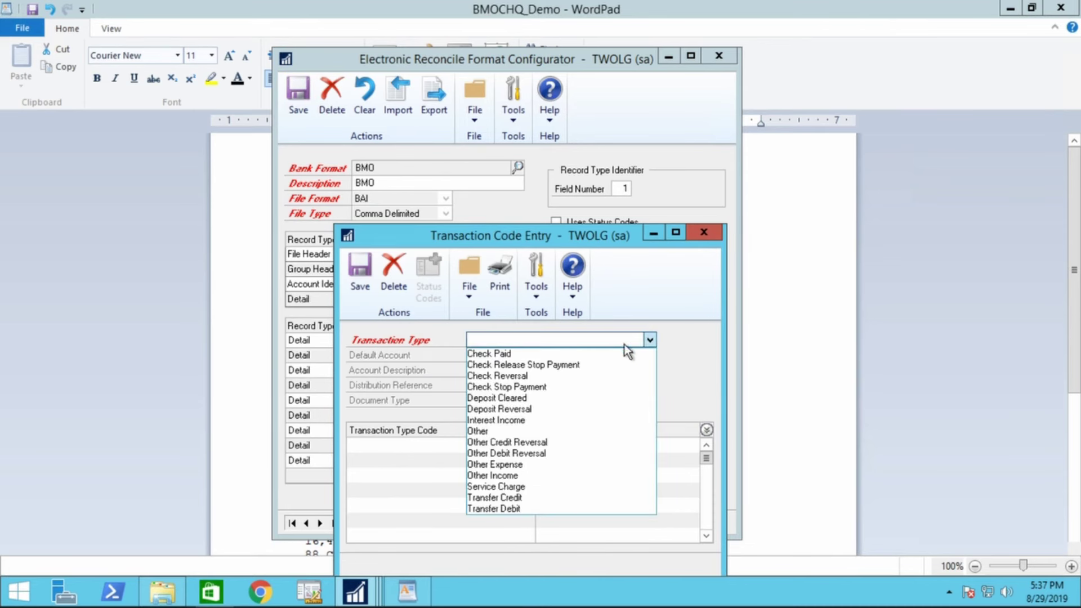
left_click(577, 354)
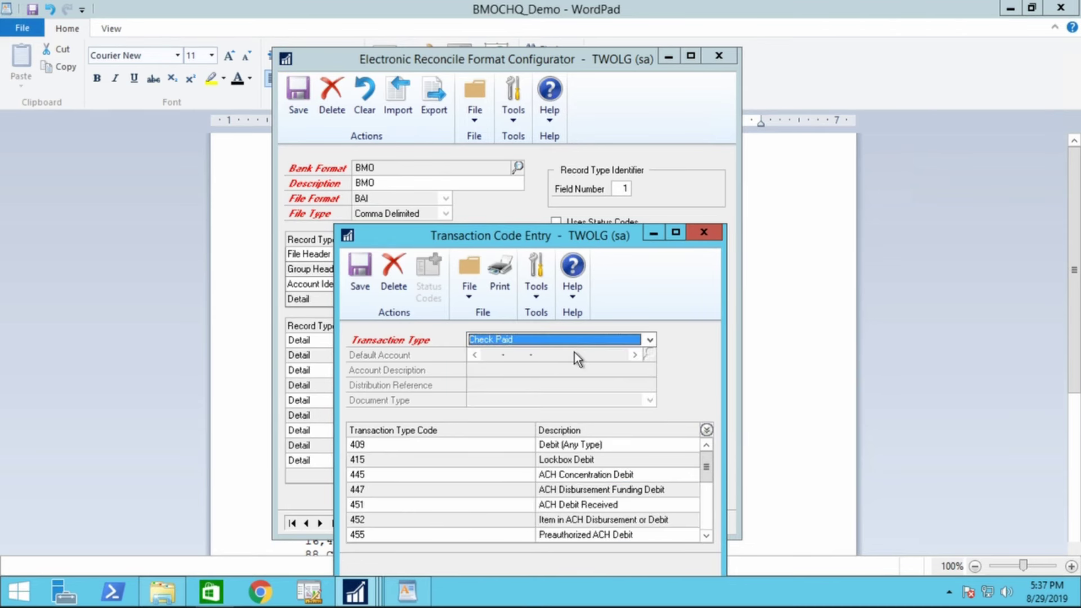
left_click_drag(570, 235, 543, 50)
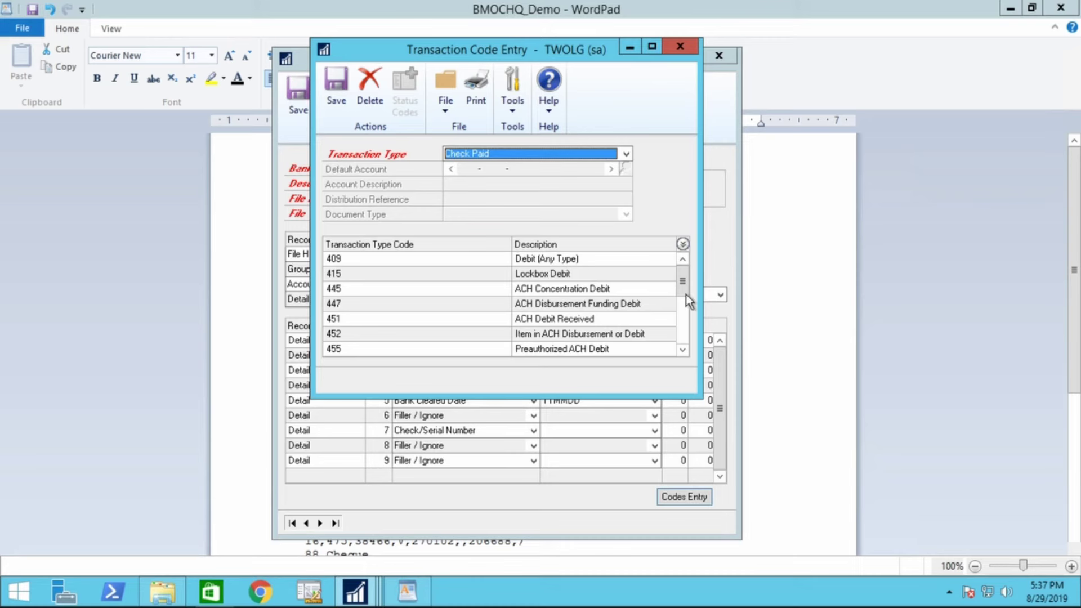
left_click_drag(685, 291, 684, 314)
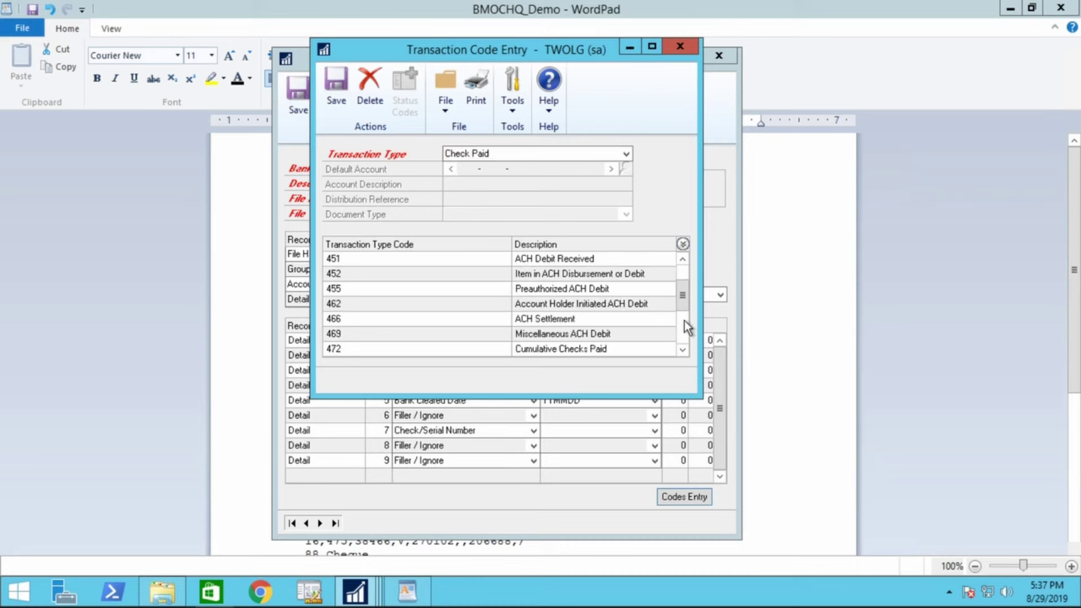
left_click(684, 349)
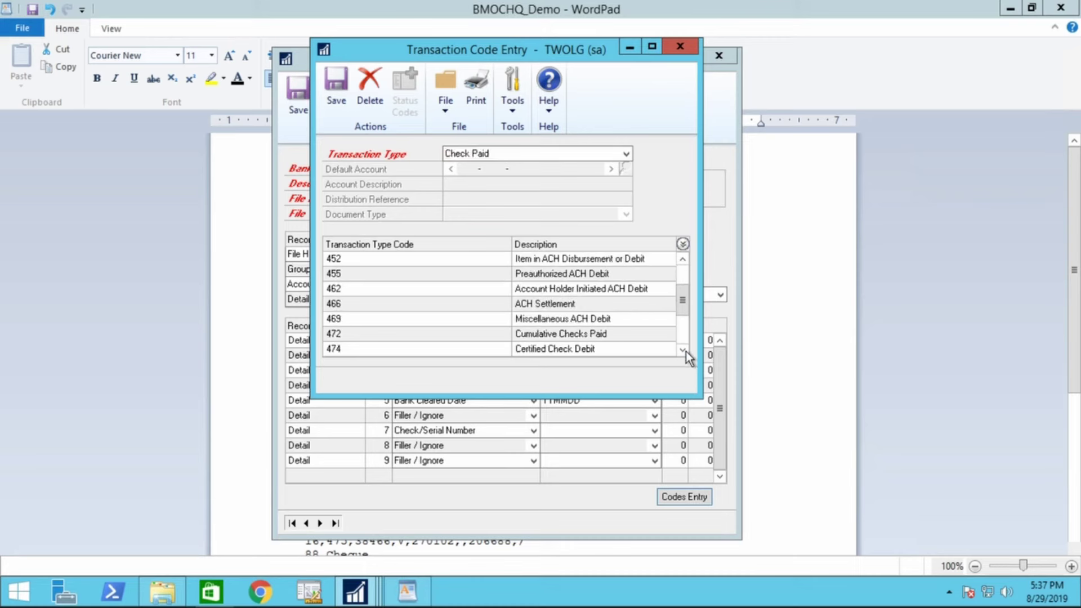
left_click_drag(683, 308, 685, 317)
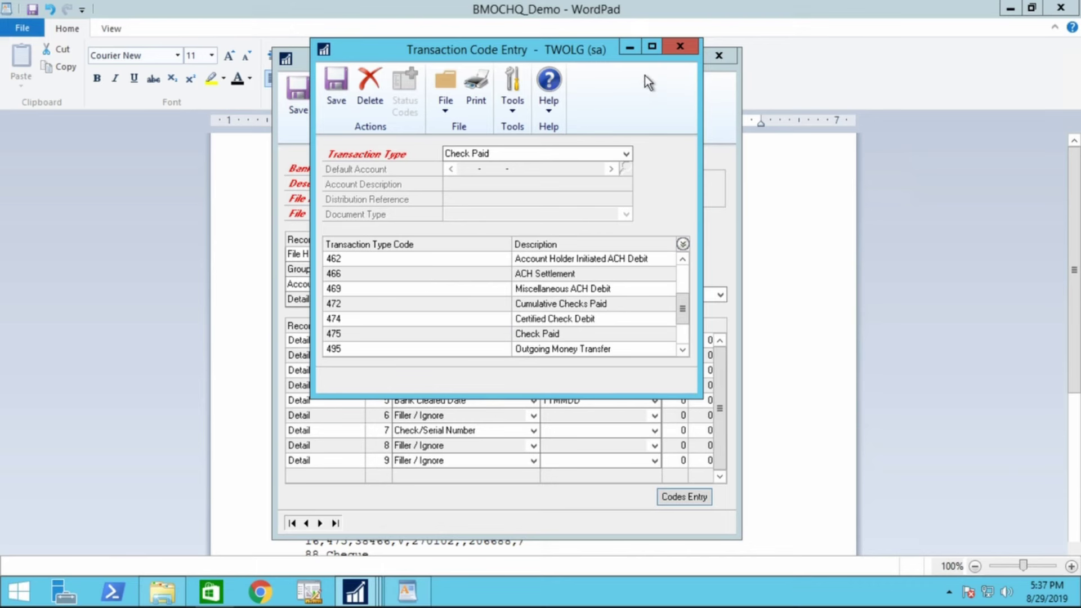
left_click(678, 48)
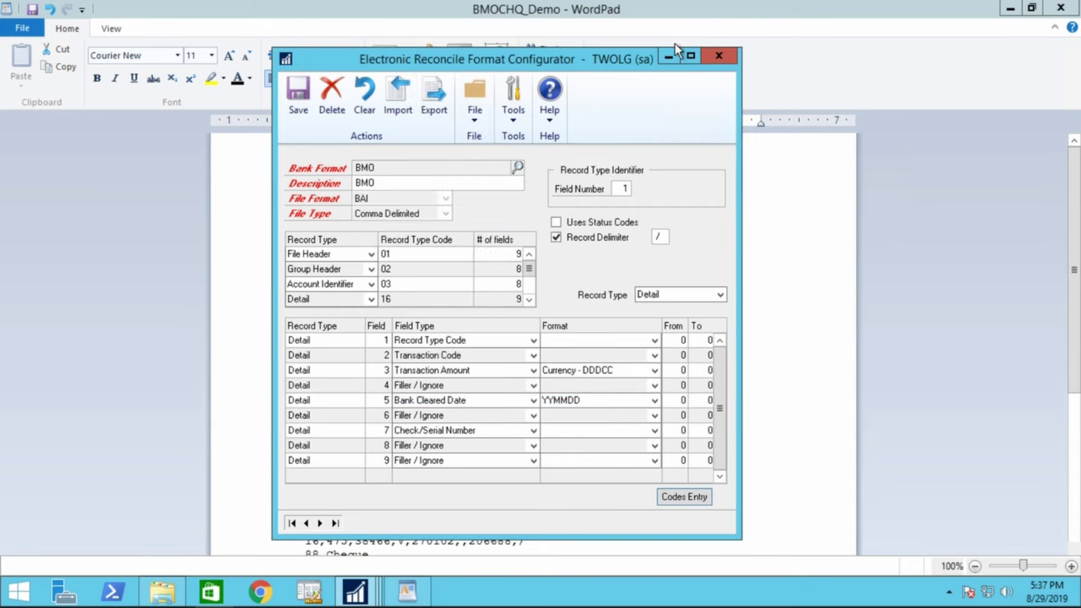
left_click(720, 55)
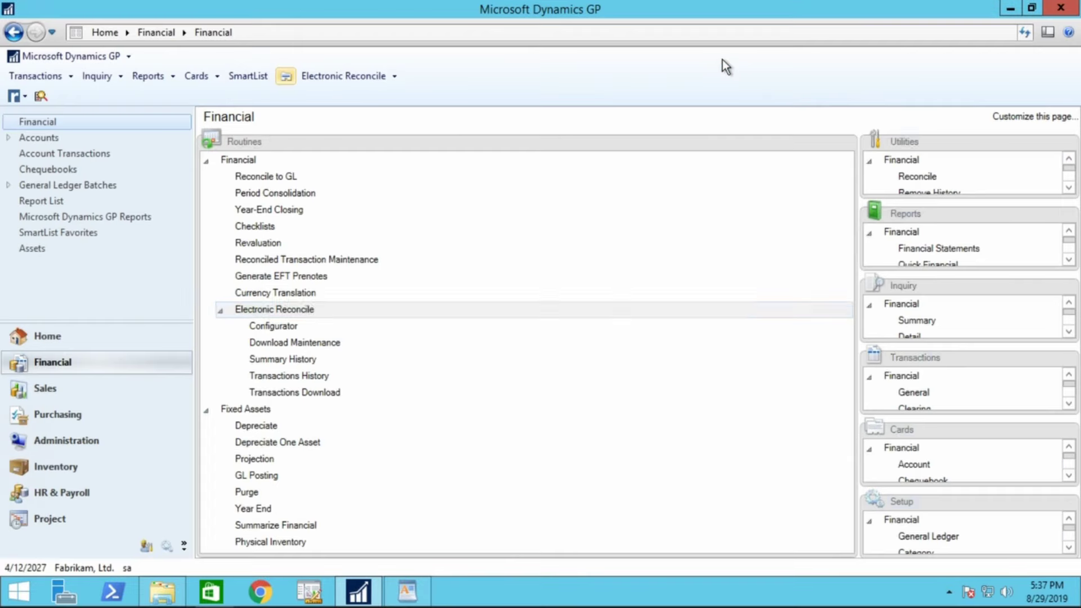
Load the BMOCHQ bank download in Electronic Reconcile Download Maintenance and choose BMOCHQ_Demo from the BankImport folder as its download file
left_click(327, 344)
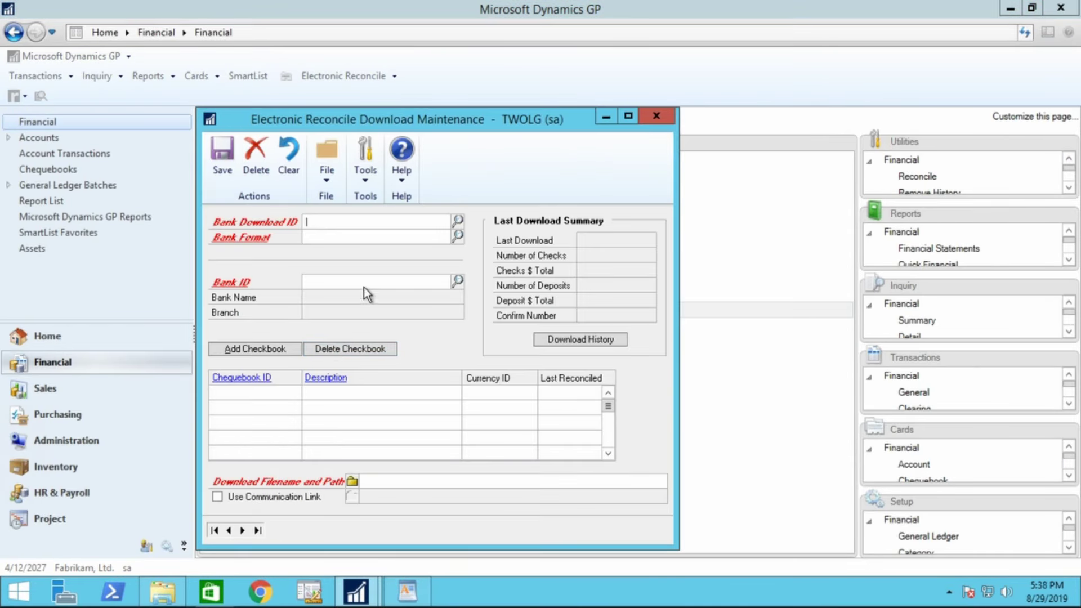
left_click(458, 220)
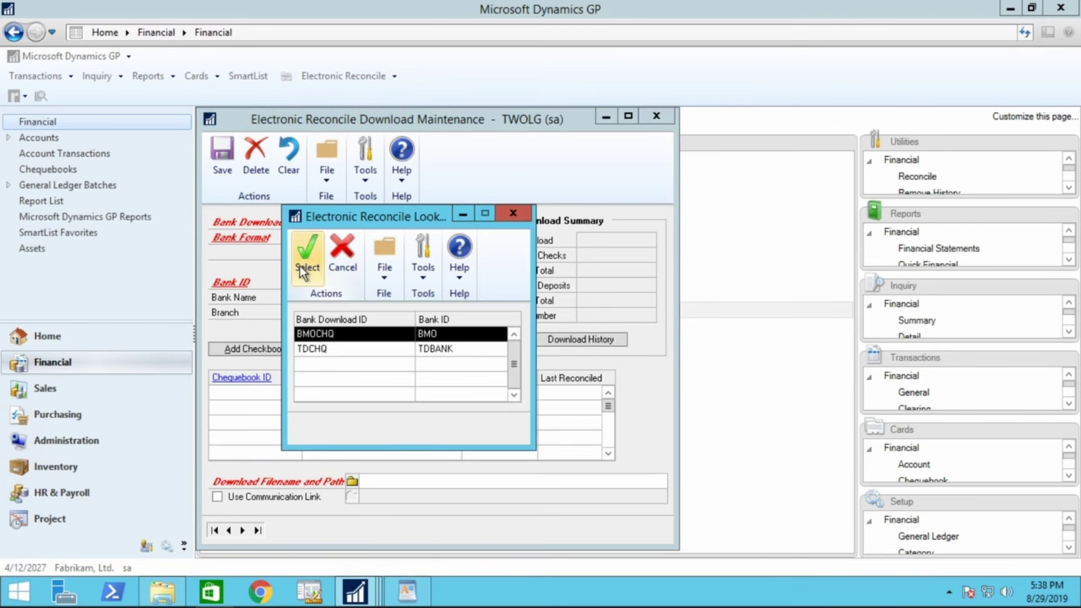
left_click(304, 264)
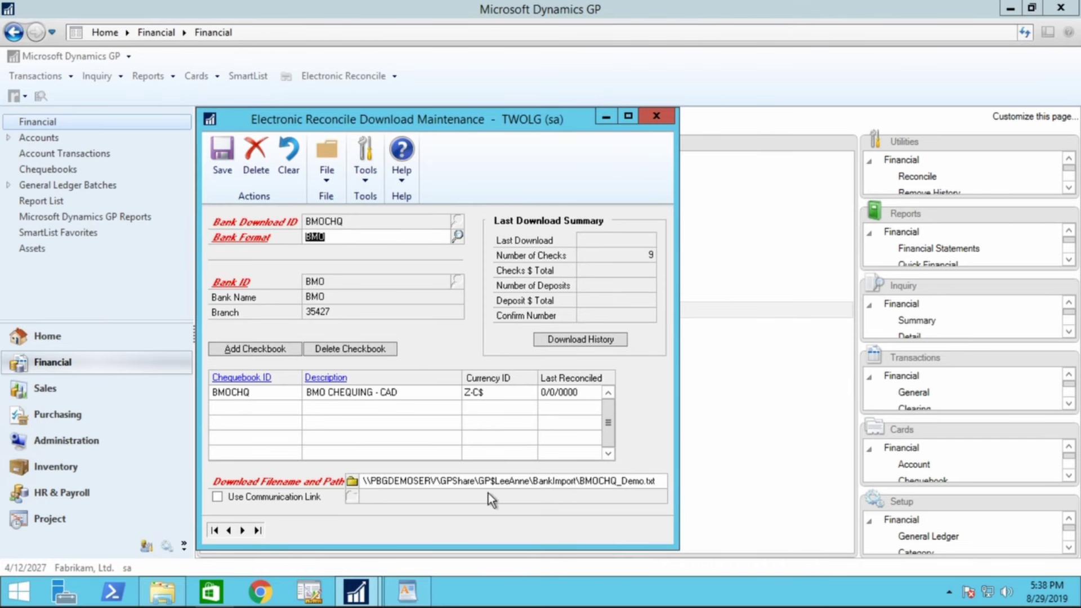
left_click(353, 481)
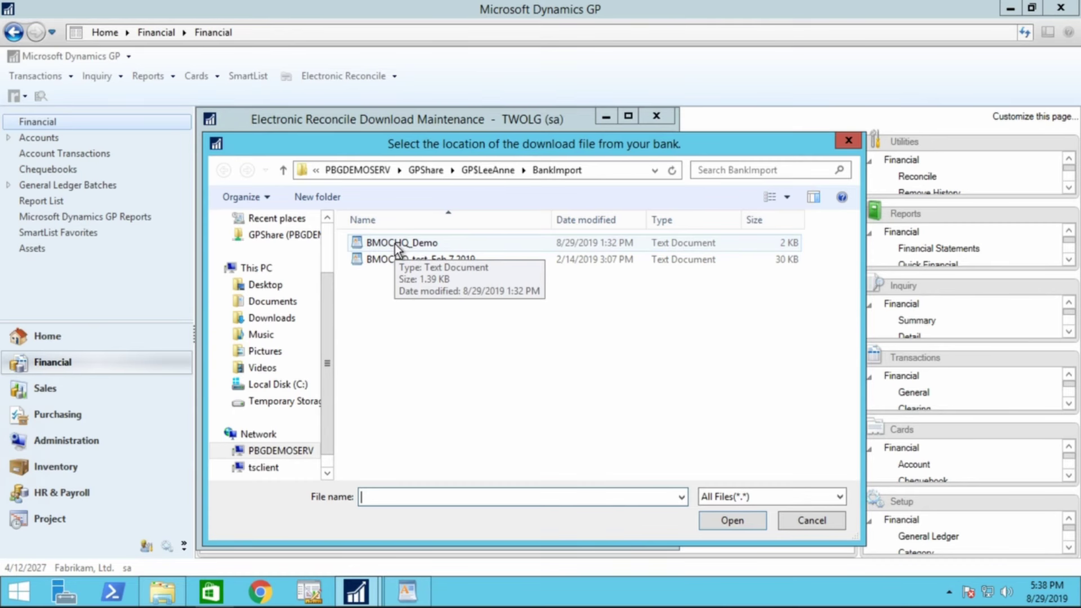
left_click(396, 245)
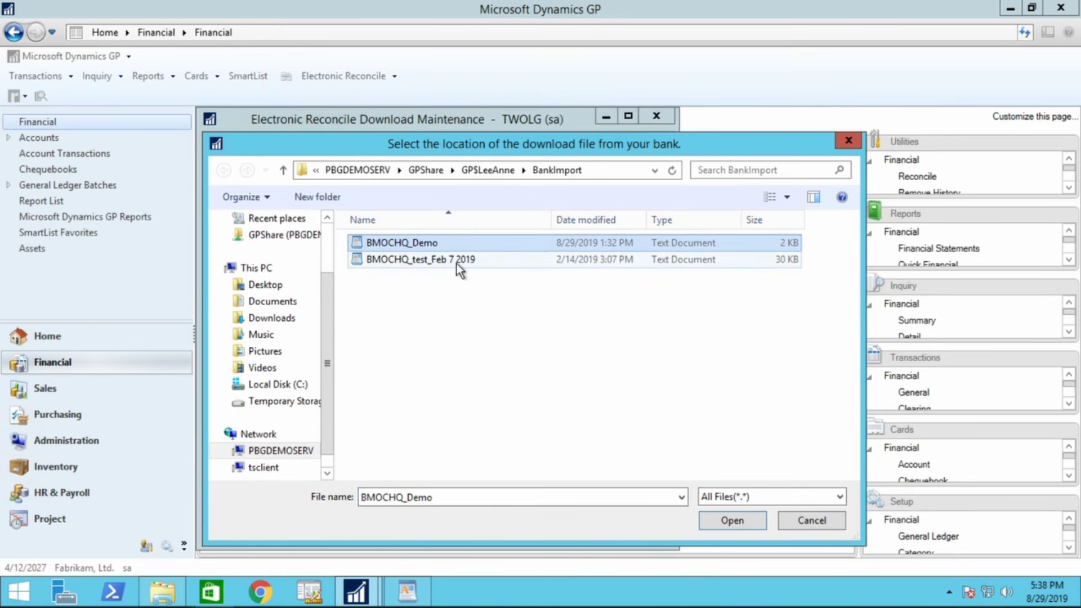
double_click(403, 241)
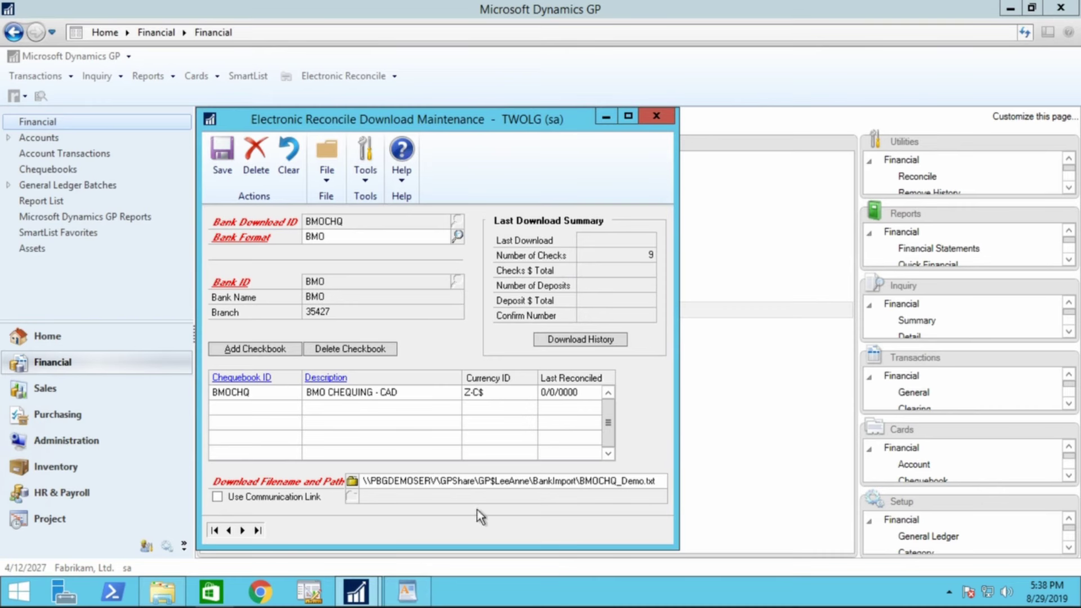
Try to add the BMOCHQ chequebook to the BMOCHQ bank download
left_click(262, 348)
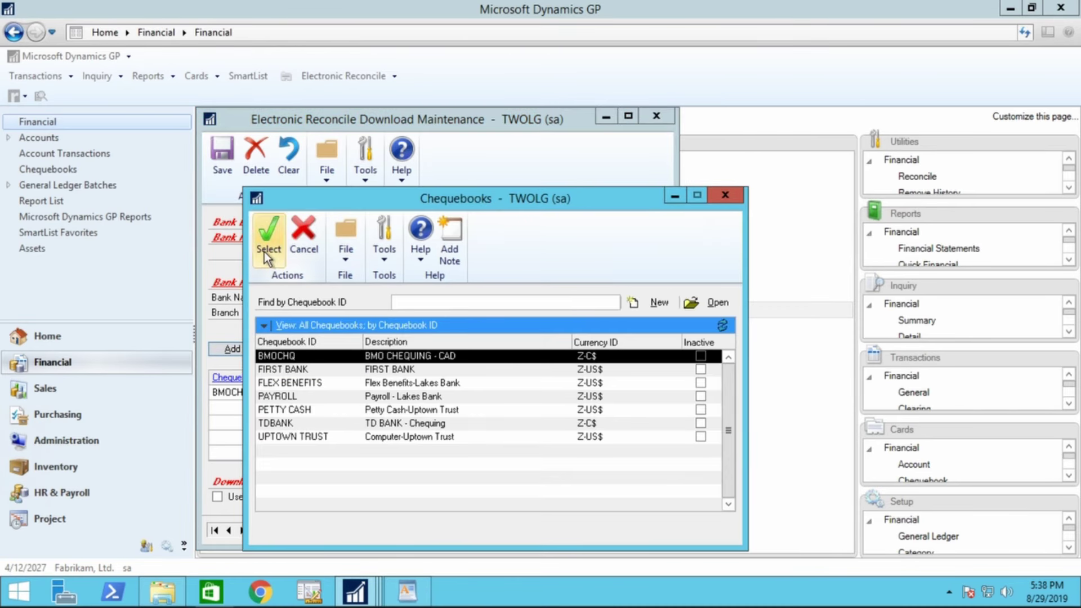
left_click(269, 235)
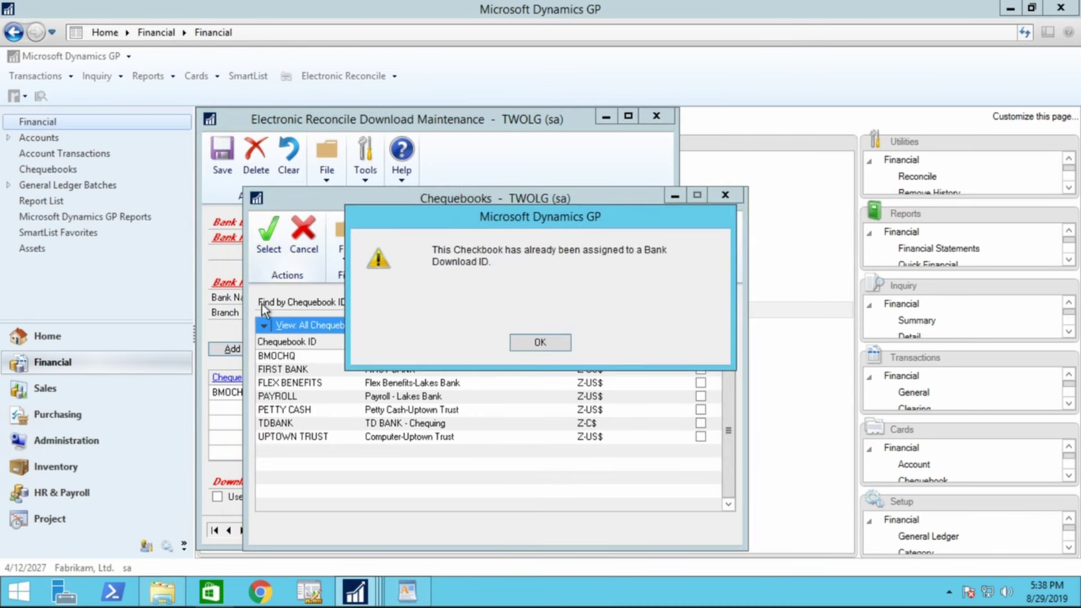
left_click(542, 344)
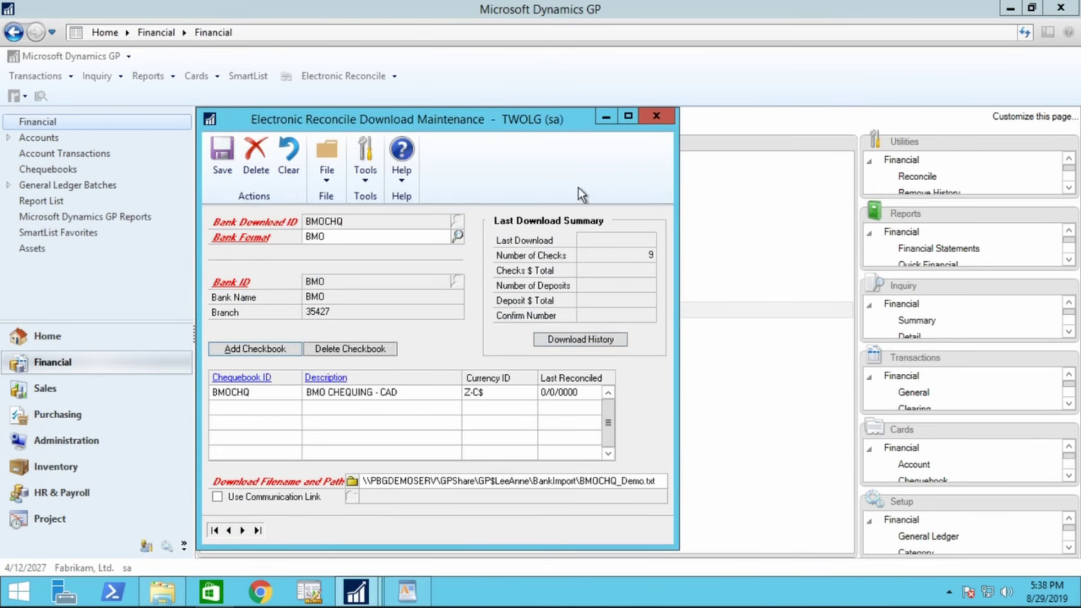
Save the BMOCHQ download setup and close its maintenance window
left_click(231, 155)
left_click(657, 115)
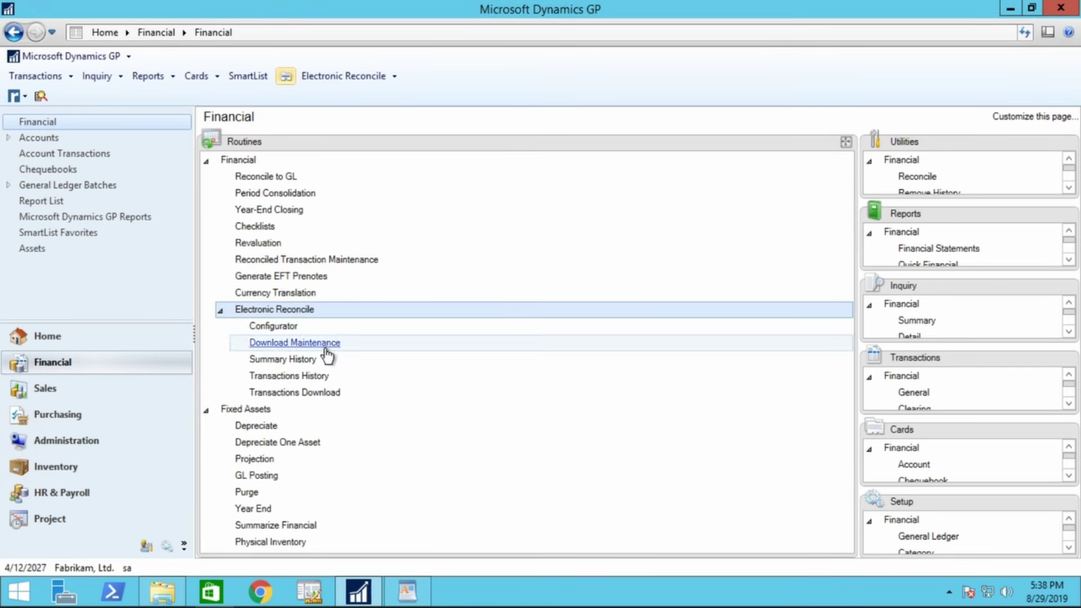
Download the bank transactions for BMOCHQ in Electronic Reconcile and confirm the download with confirmation number 20190827
left_click(334, 394)
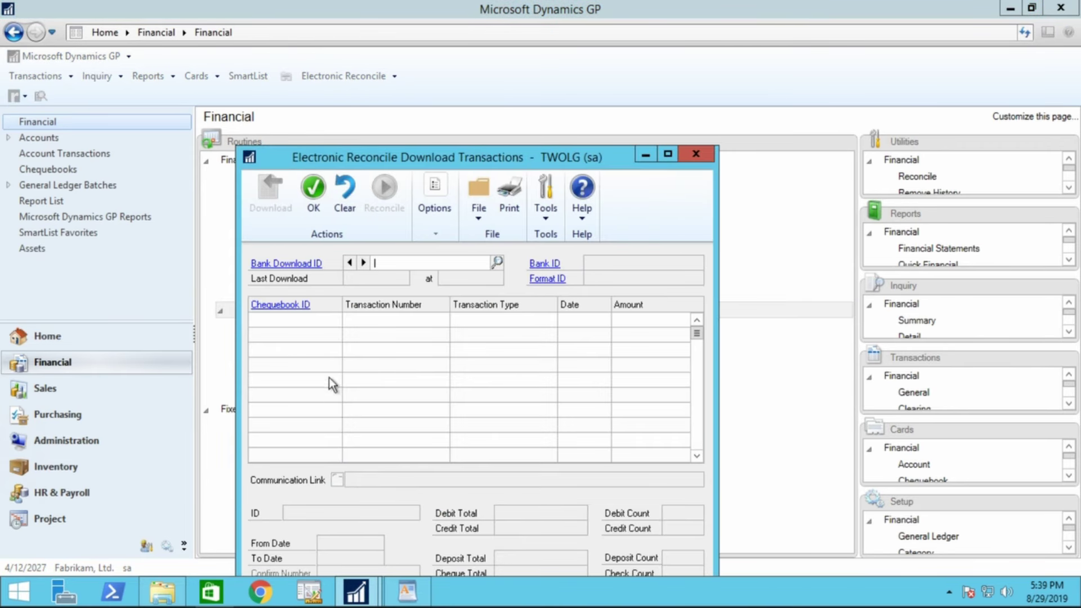
left_click(349, 262)
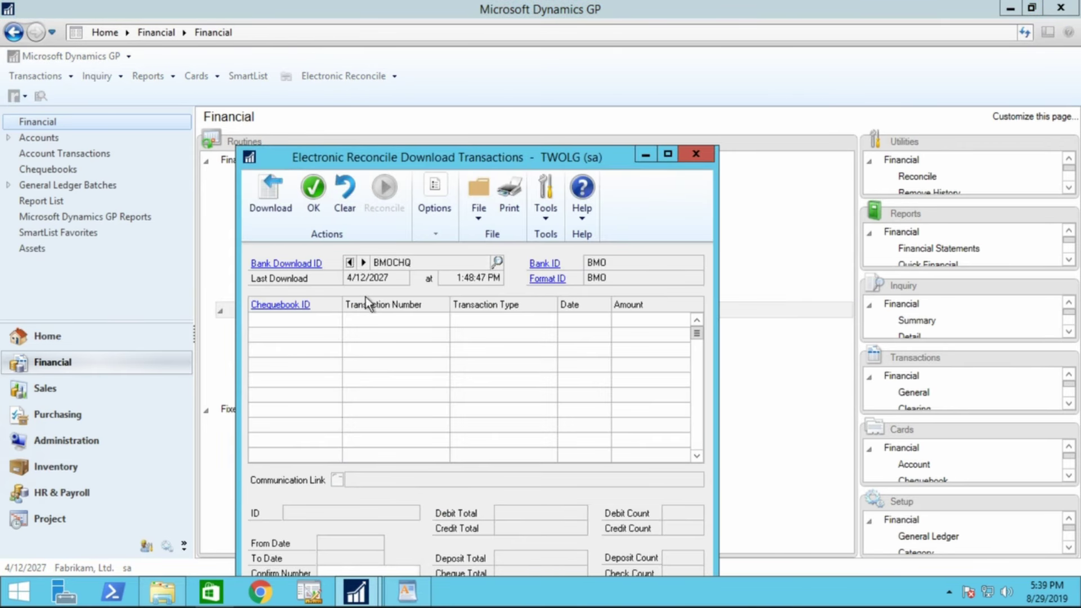
left_click(271, 198)
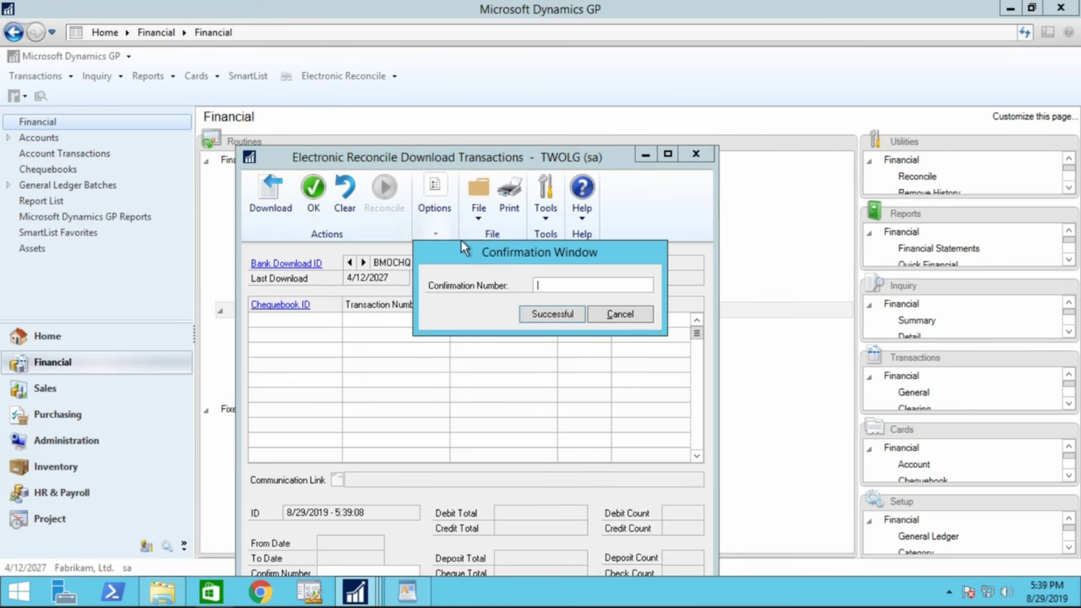
left_click_drag(512, 160, 501, 99)
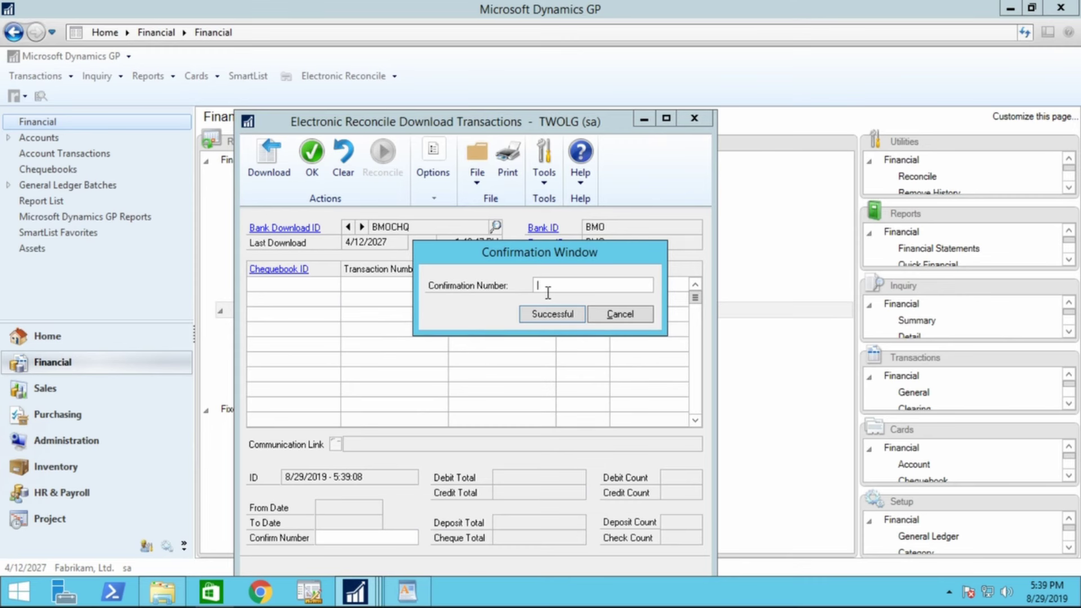
type("20190827")
left_click(553, 312)
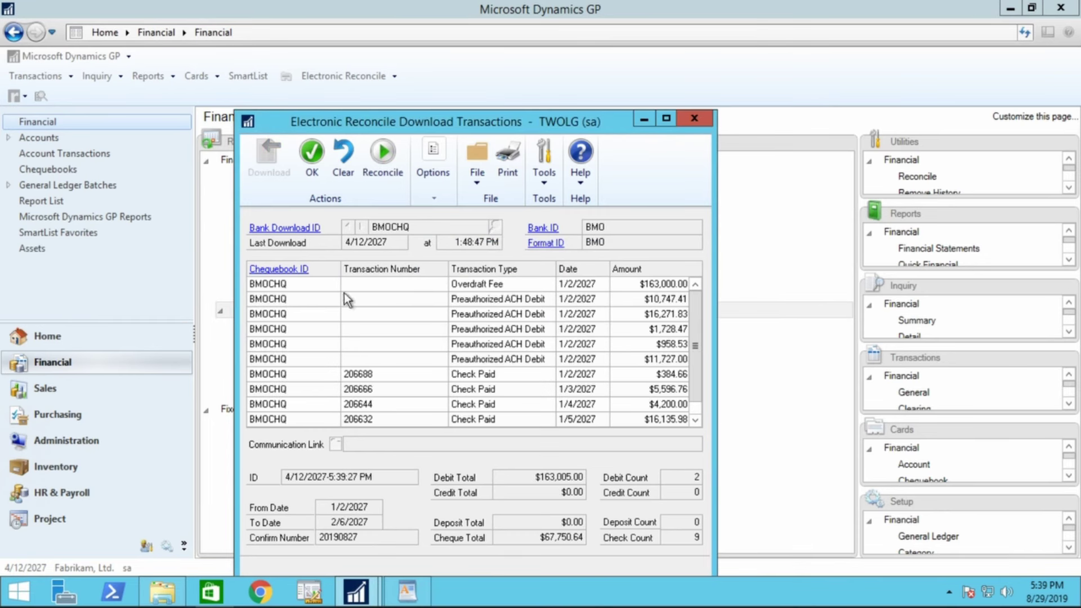
Start reconciling the downloaded transactions for chequebook BMOCHQ and set the bank statement ending balance to C$12,300.00
left_click(696, 421)
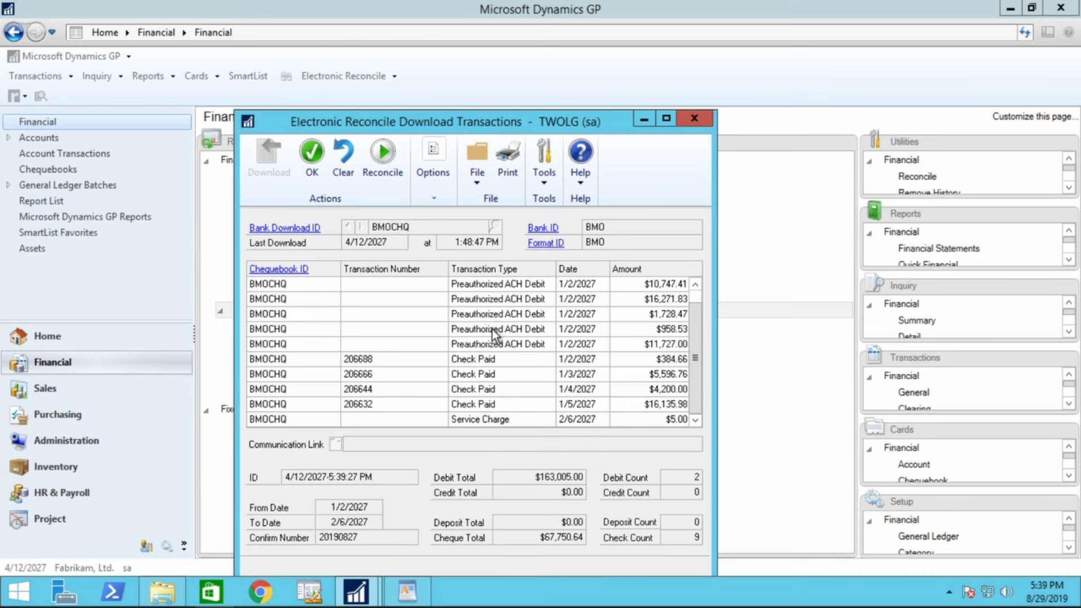
left_click(382, 154)
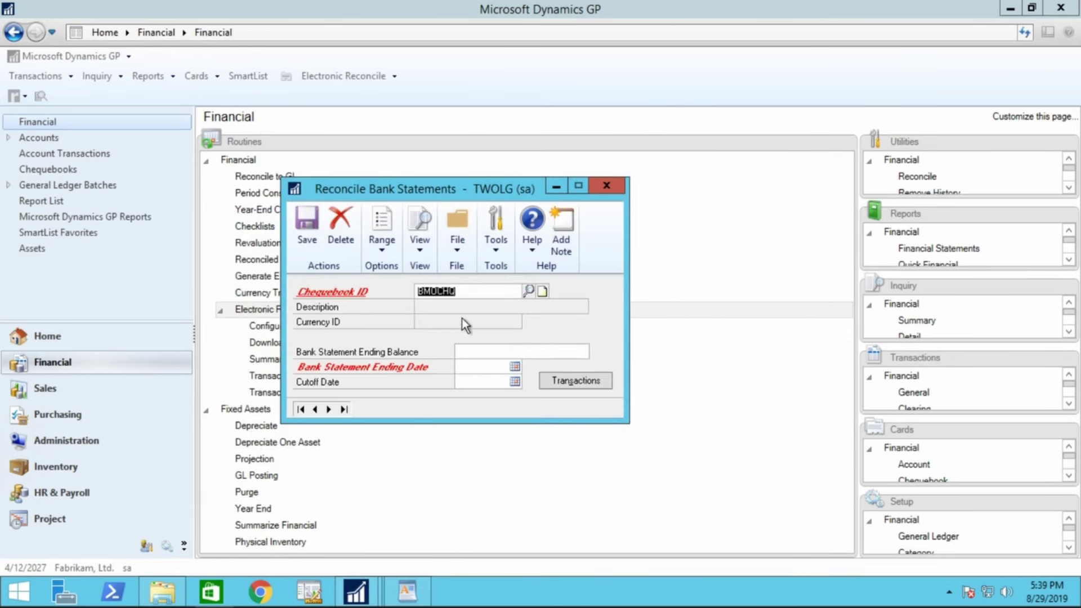
left_click(535, 350)
left_click(488, 289)
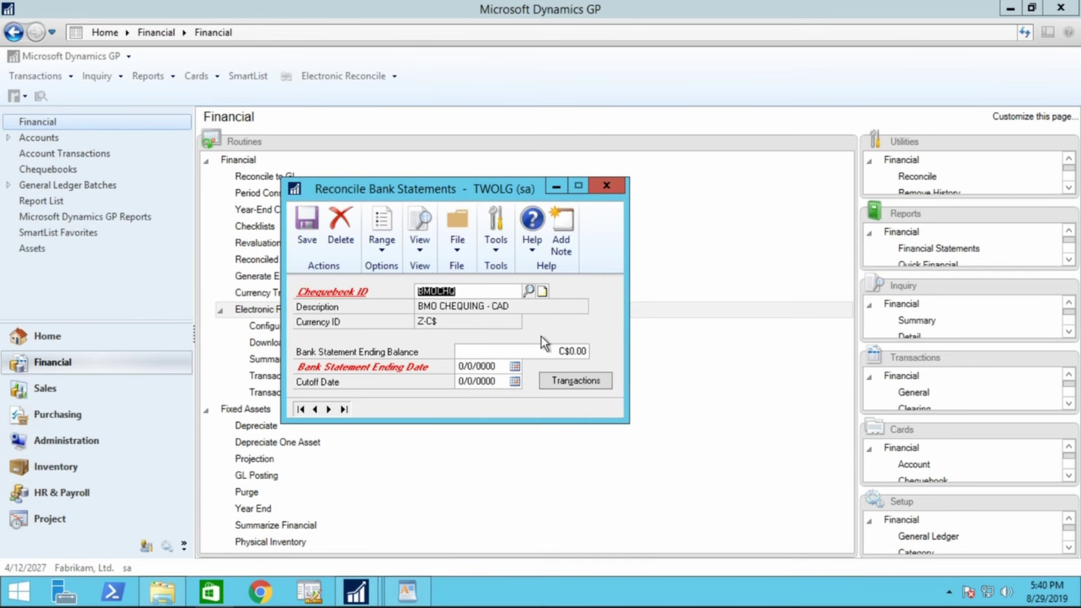
left_click(570, 351)
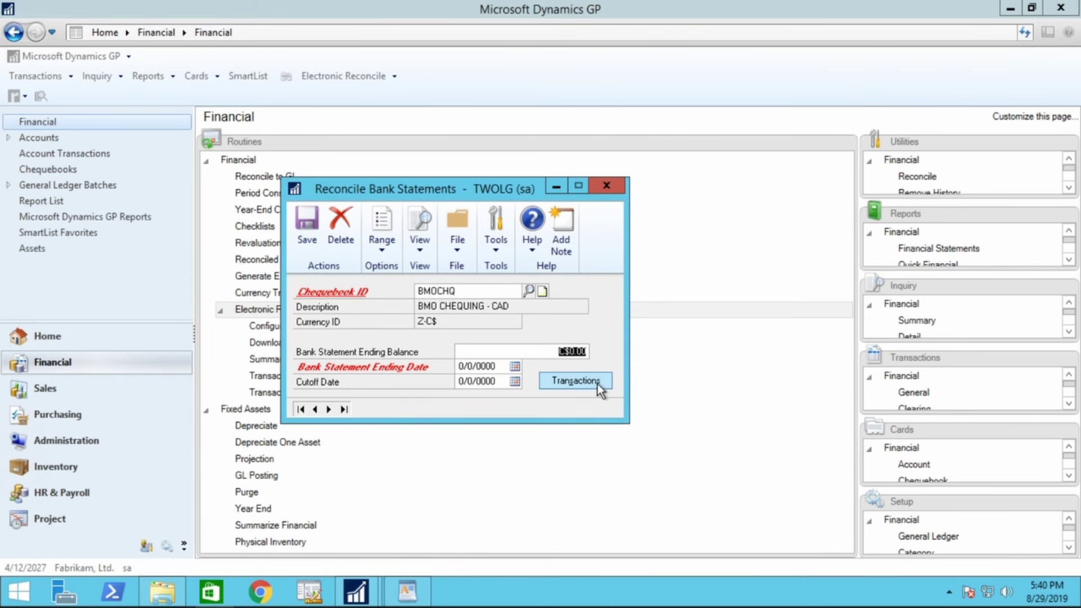
type("0.01")
type("23000")
type("0")
key("Tab")
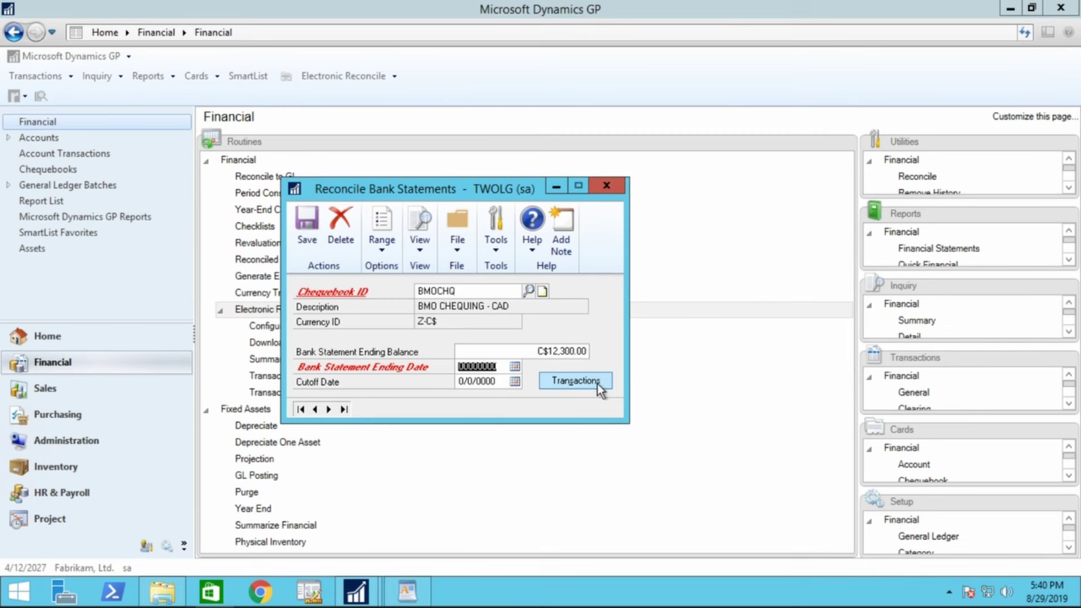
Set both the bank statement ending date and the cutoff date to 8/31/2027
type("08312019")
key("BackSpace")
key("BackSpace")
type("27")
key("Tab")
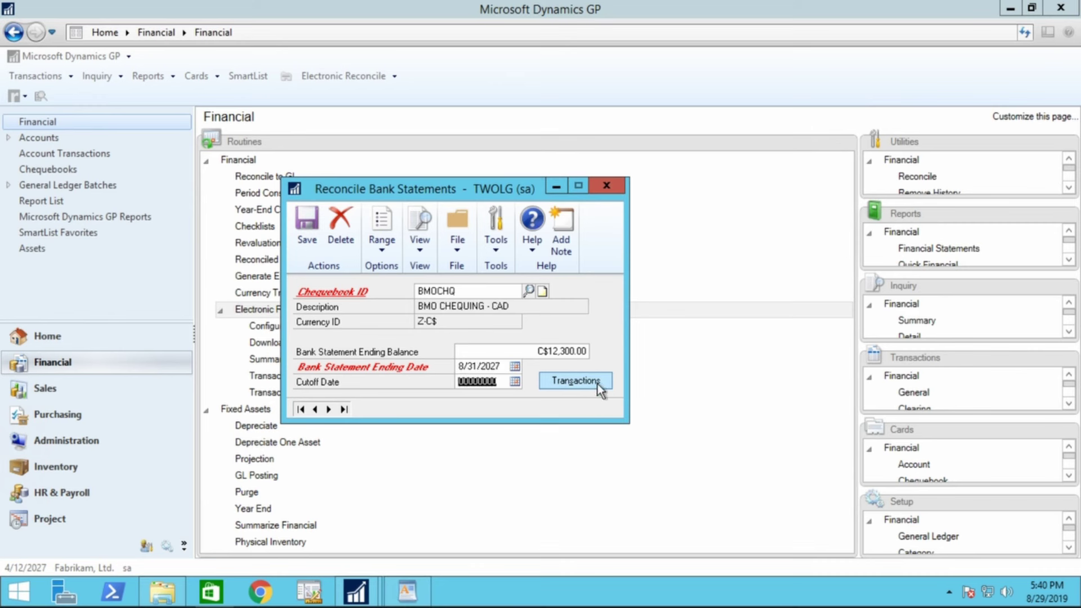
type("083")
type("1202")
type("7")
Open the bank transactions for reconciliation, matching deposits by amount within the eight day grace period and skipping the unprocessed transactions report
left_click(590, 383)
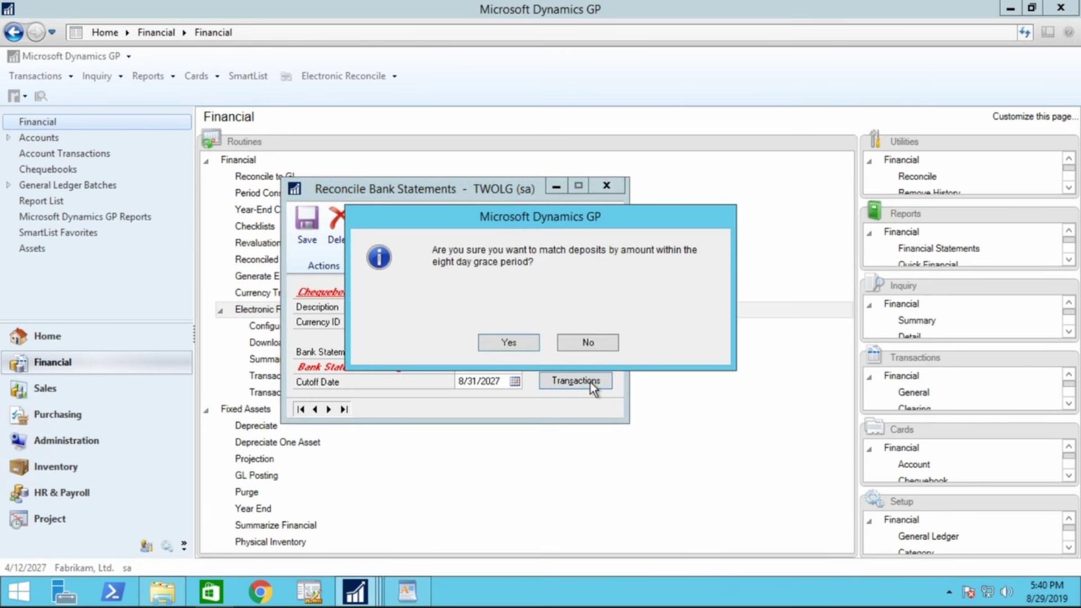
left_click(510, 343)
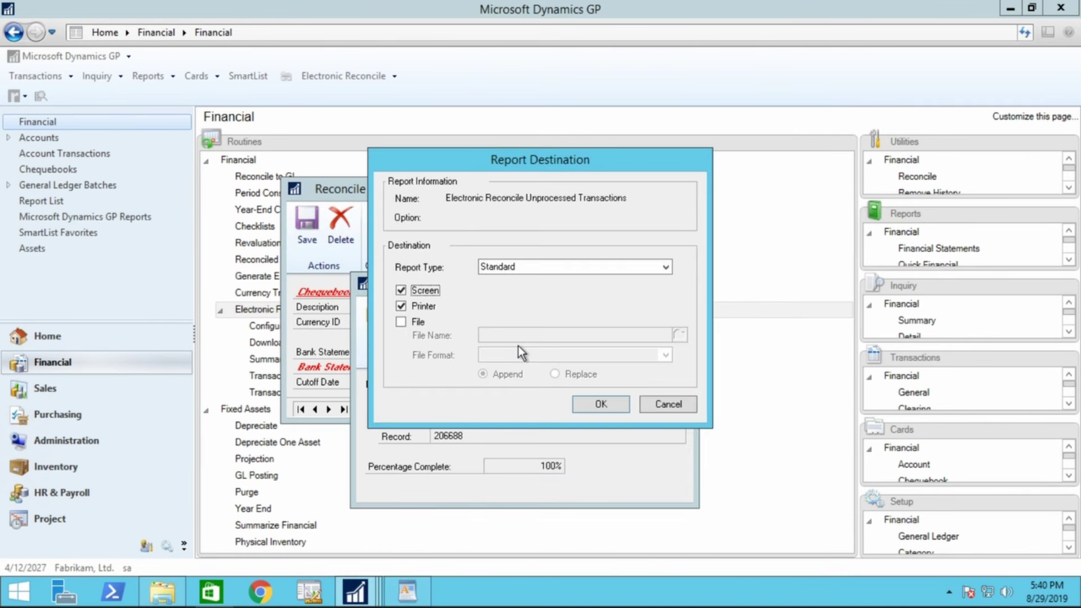
left_click(670, 404)
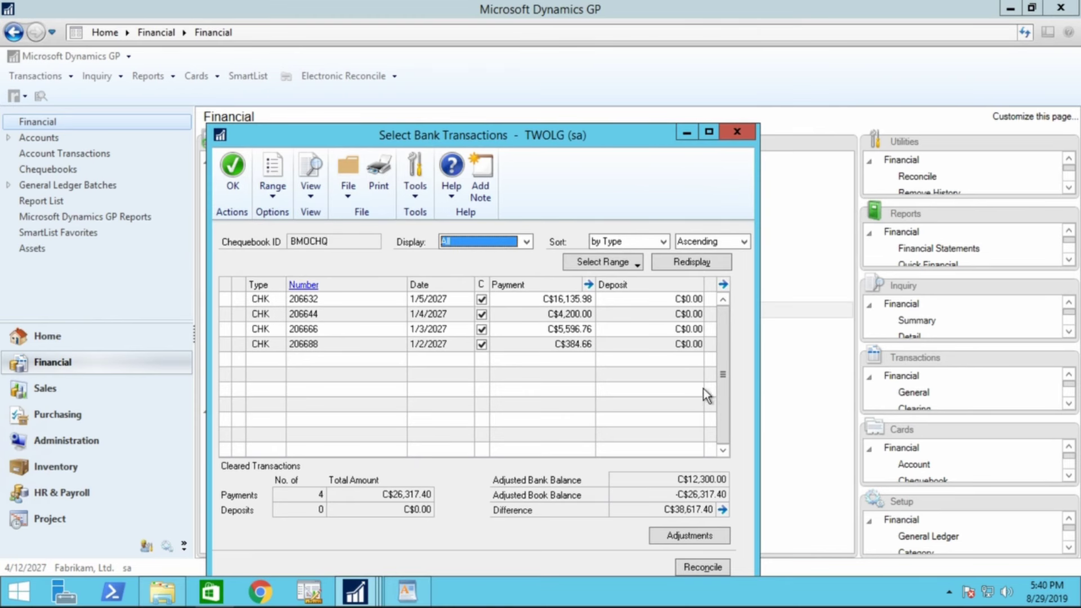
left_click_drag(603, 137, 582, 37)
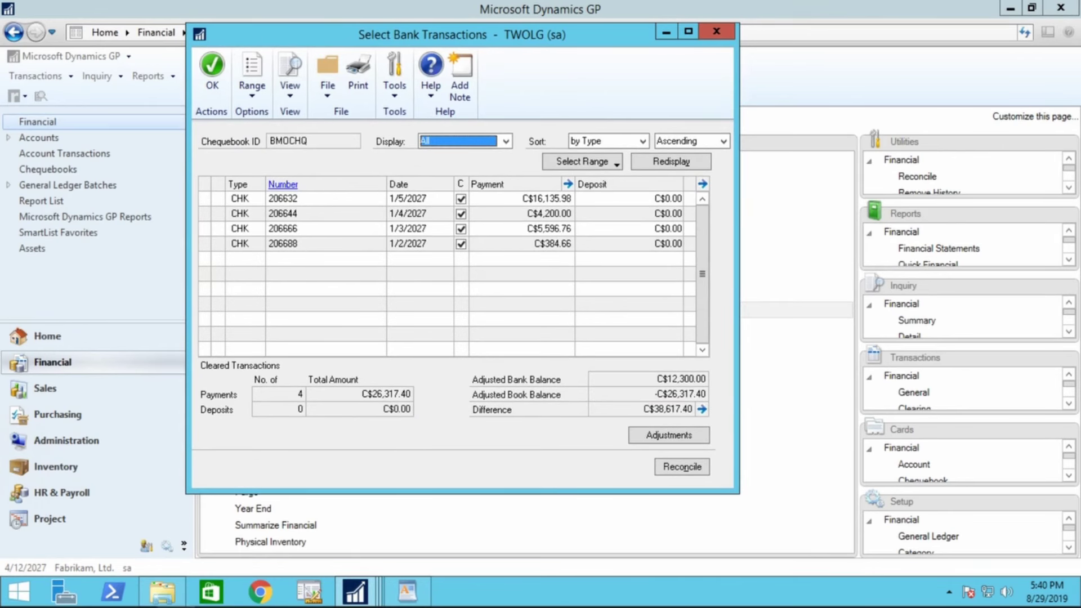
Switch to the Webinar Recap slide in the PowerPoint slide show
left_click(254, 607)
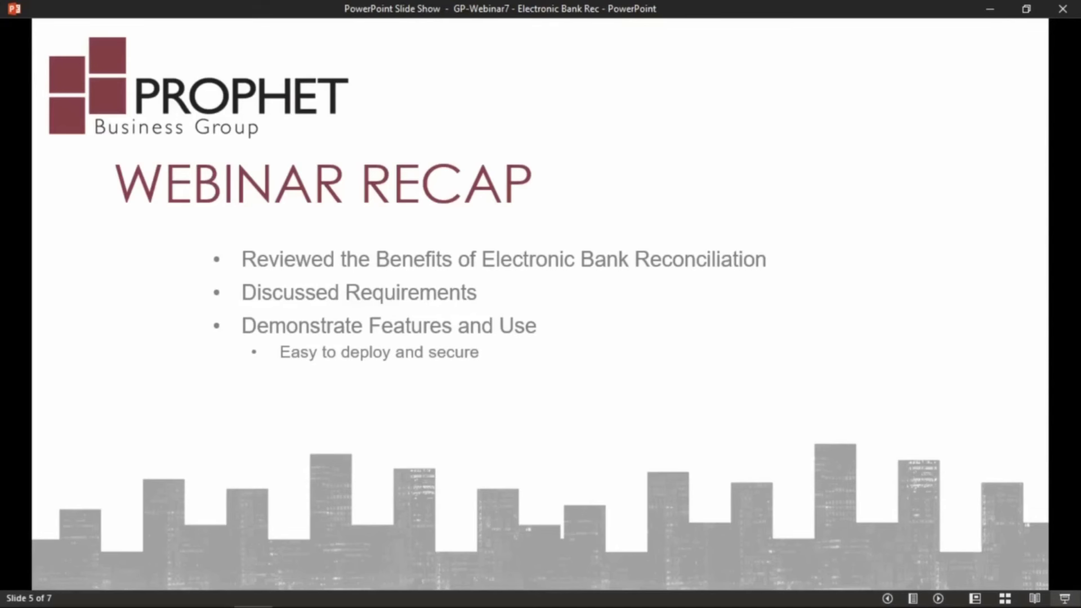